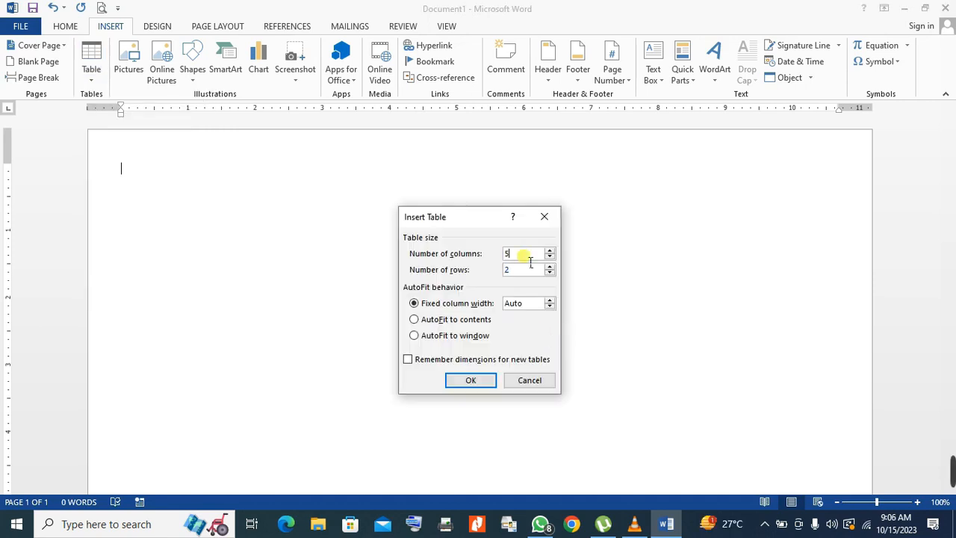
# Step: Insert a table with 40 columns and 40 rows in the blank landscape document
pyautogui.doubleClick(506, 254)
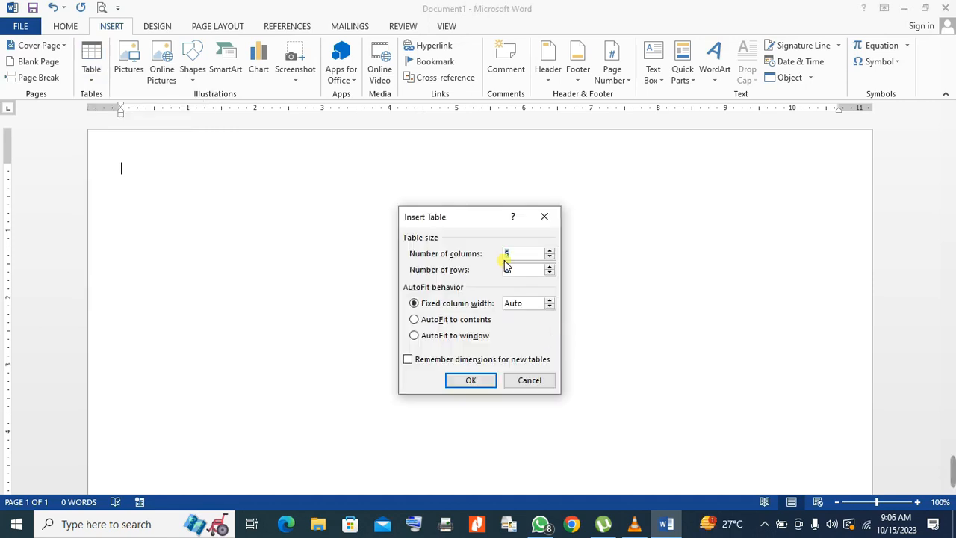
pyautogui.write('40')
pyautogui.doubleClick(523, 270)
pyautogui.write('4')
pyautogui.press('Return')
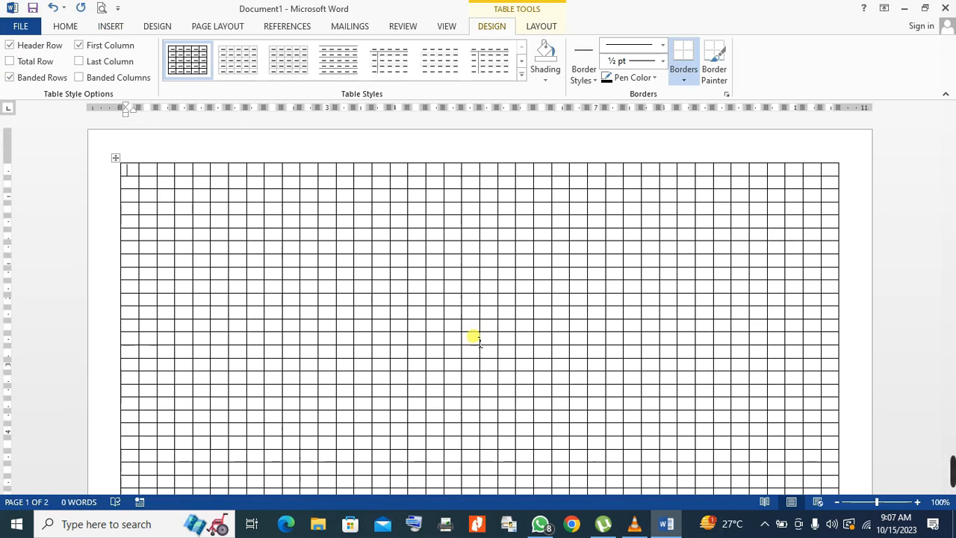
# Step: Select the entire 40-column table and open the options for deleting it
pyautogui.click(115, 158)
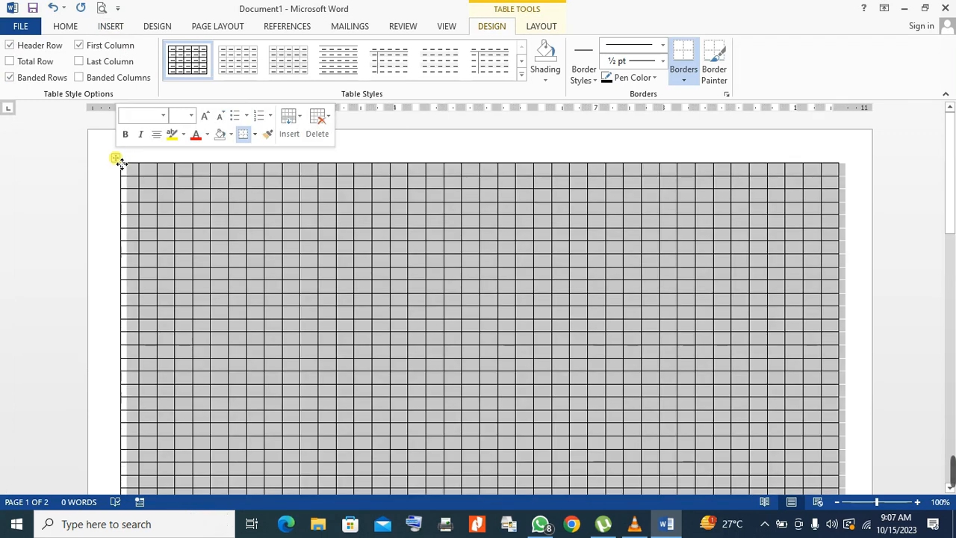
pyautogui.click(538, 26)
pyautogui.click(198, 61)
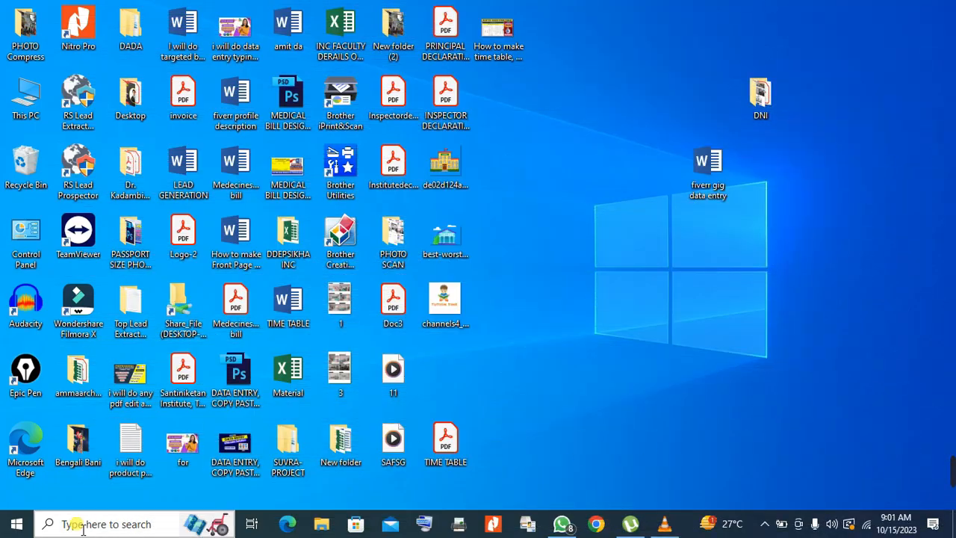
# Step: Open Microsoft Word with a new blank document and dismiss the document recovery list
pyautogui.click(83, 527)
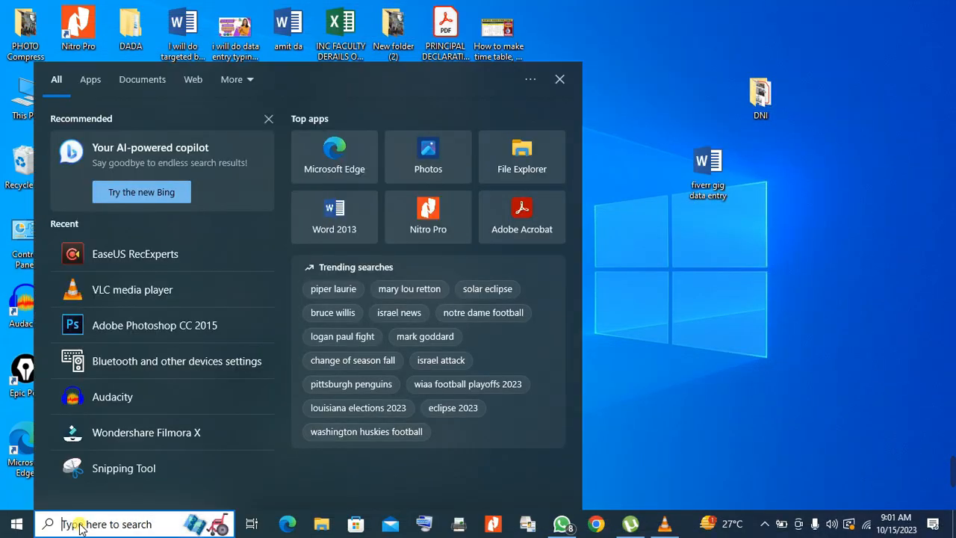
pyautogui.write('word')
pyautogui.press('Return')
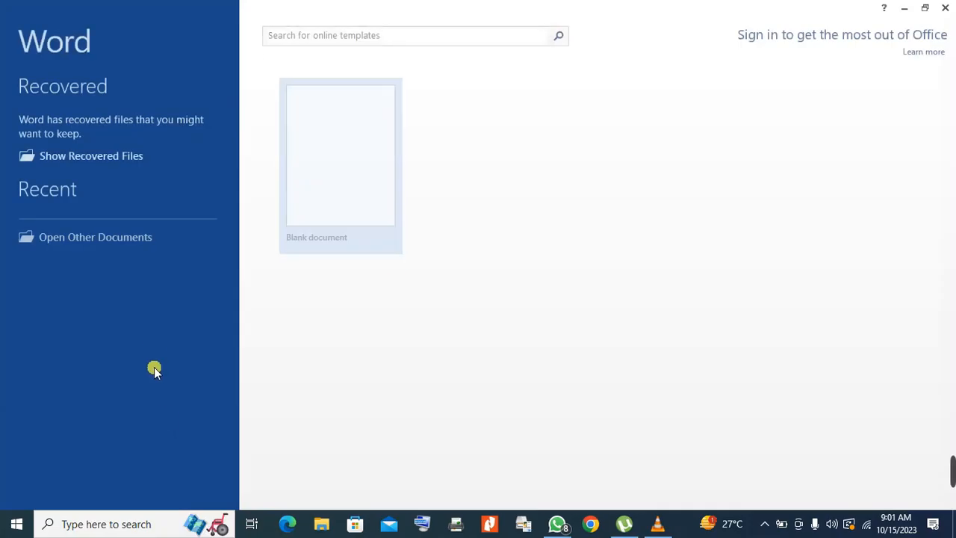
pyautogui.click(342, 201)
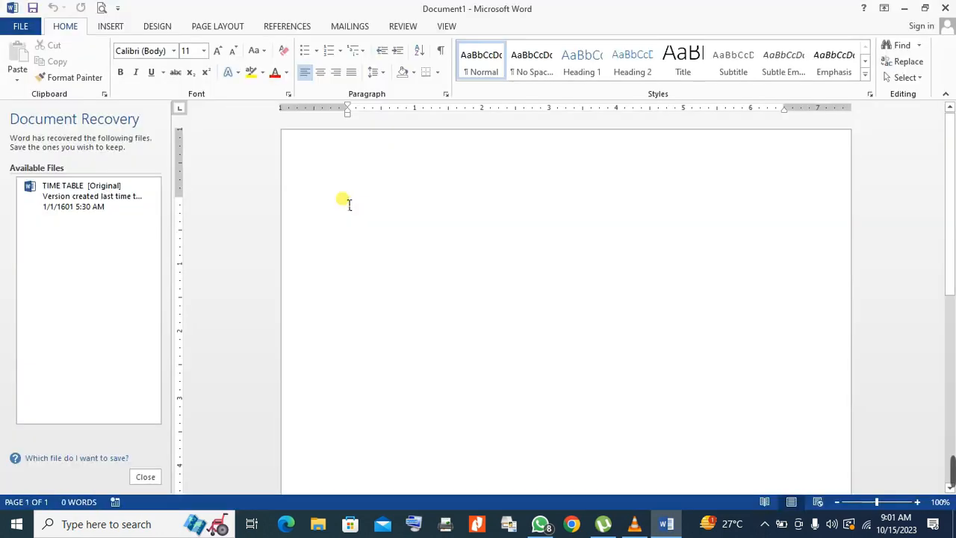
pyautogui.click(153, 477)
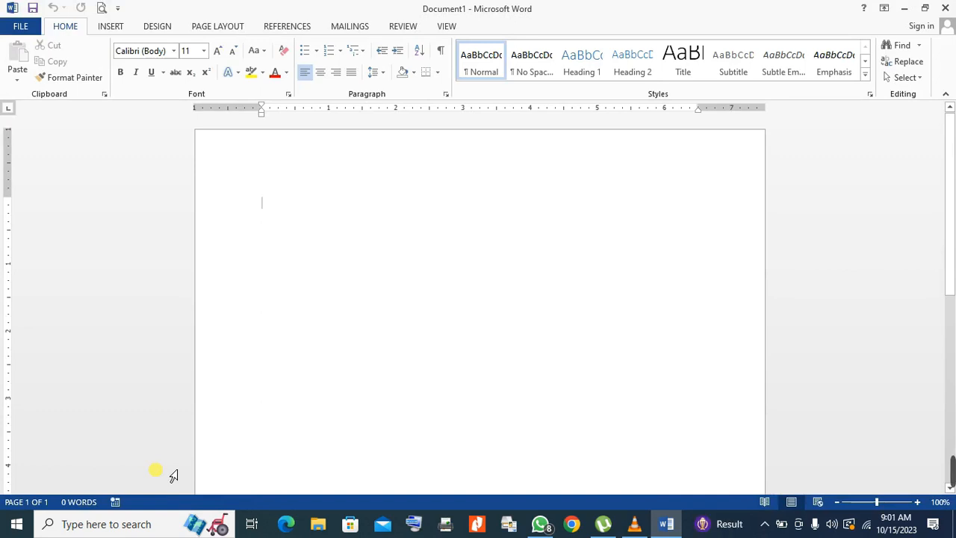
# Step: Set the page margins to the Narrow preset of 0.5" on all sides
pyautogui.click(215, 31)
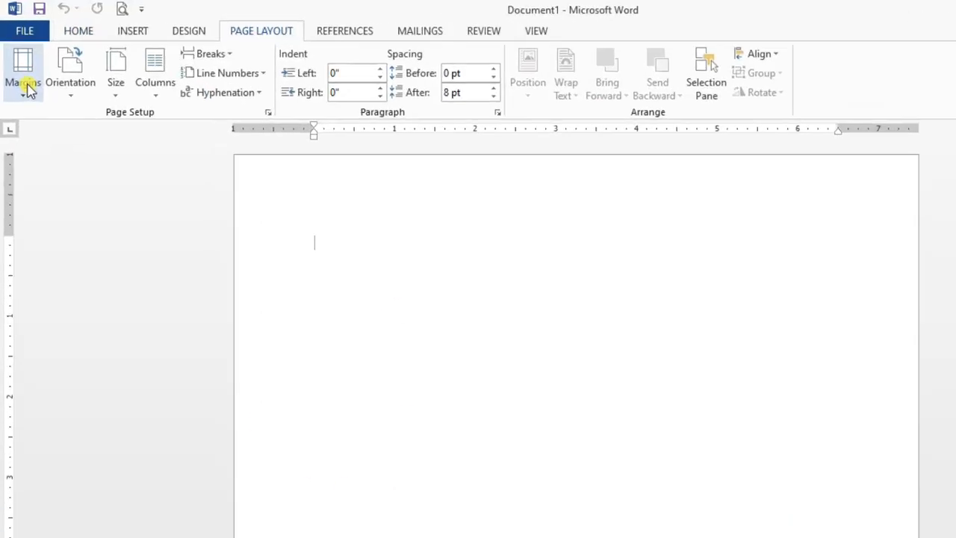
pyautogui.click(24, 84)
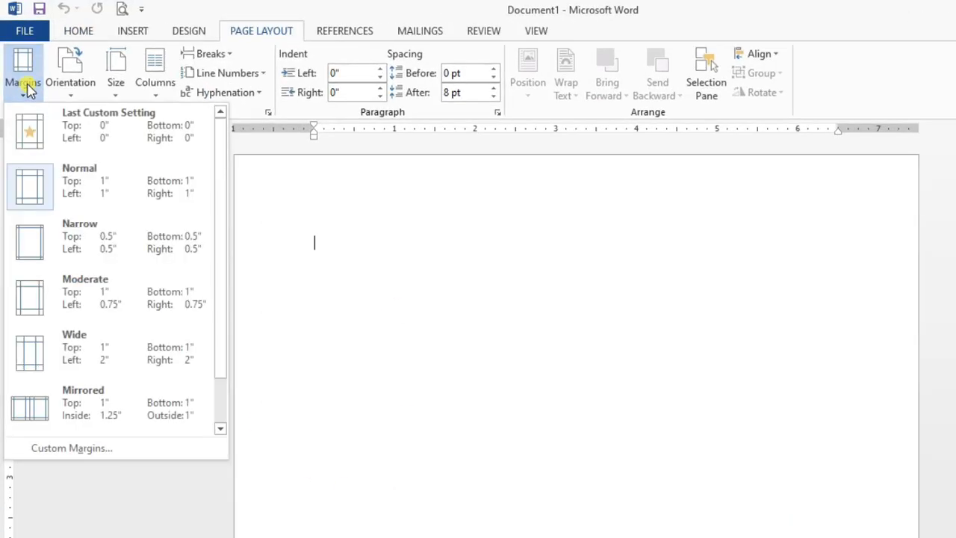
pyautogui.click(65, 250)
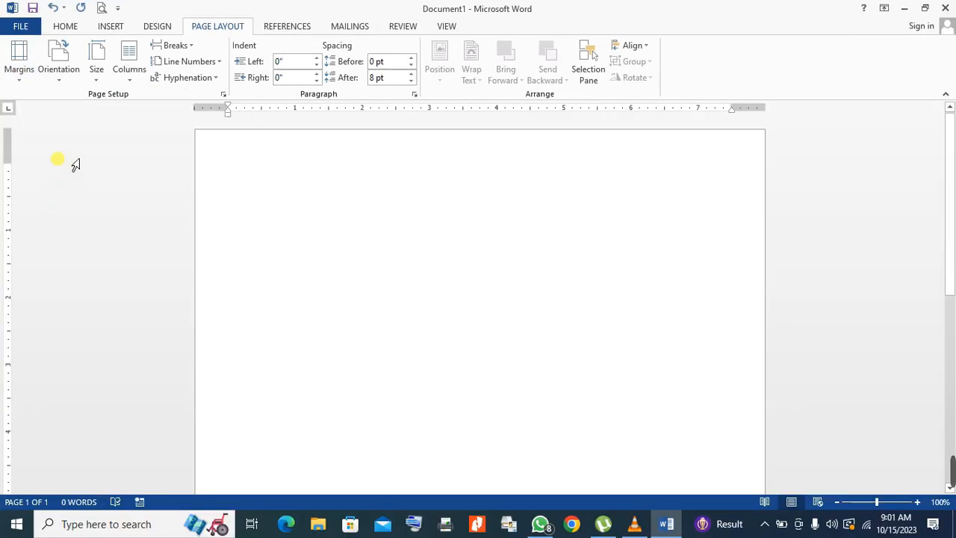
# Step: Set the page orientation to Landscape and the paper size to A4
pyautogui.click(81, 79)
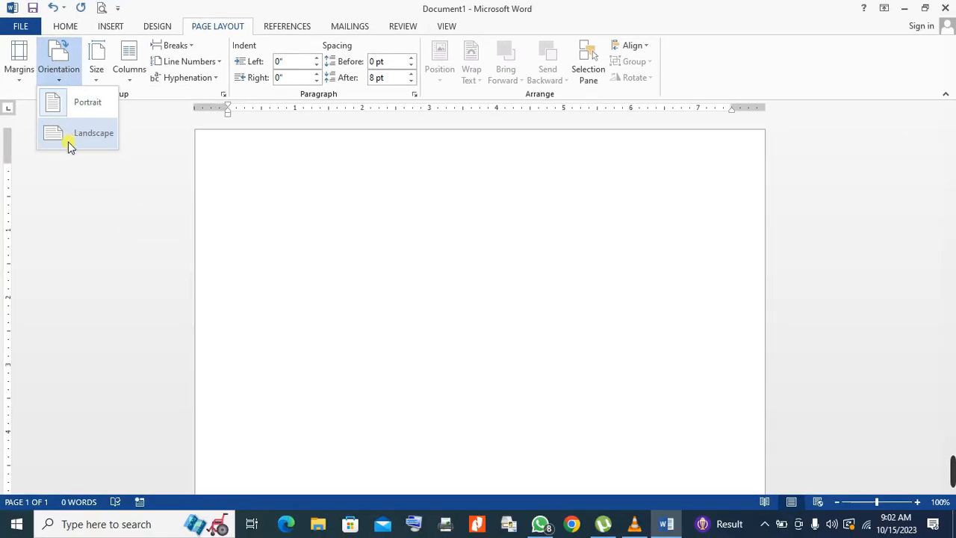
pyautogui.click(68, 140)
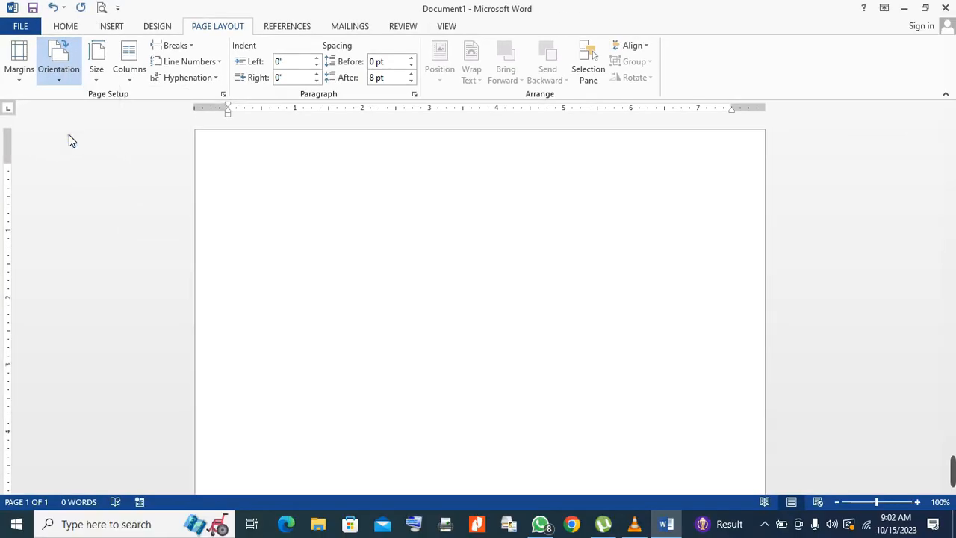
pyautogui.click(97, 67)
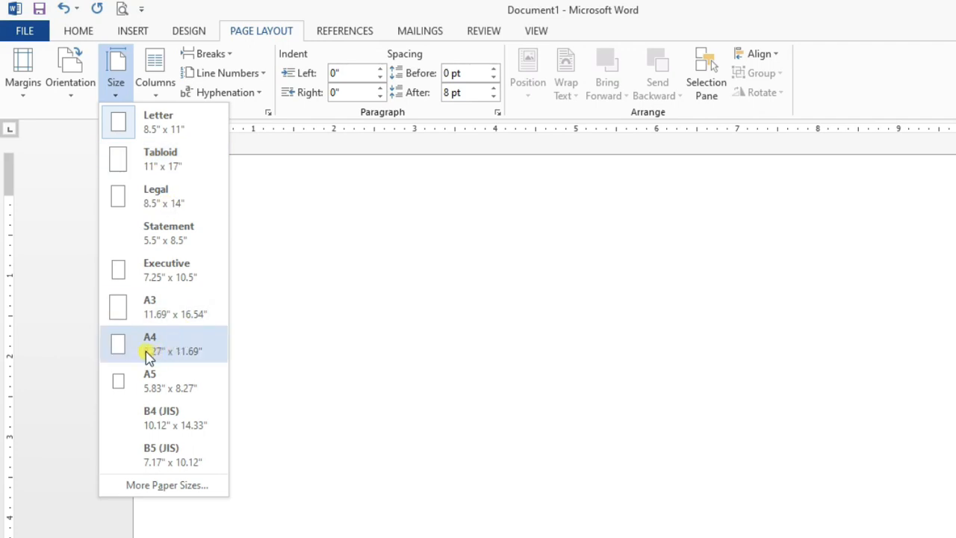
pyautogui.click(175, 351)
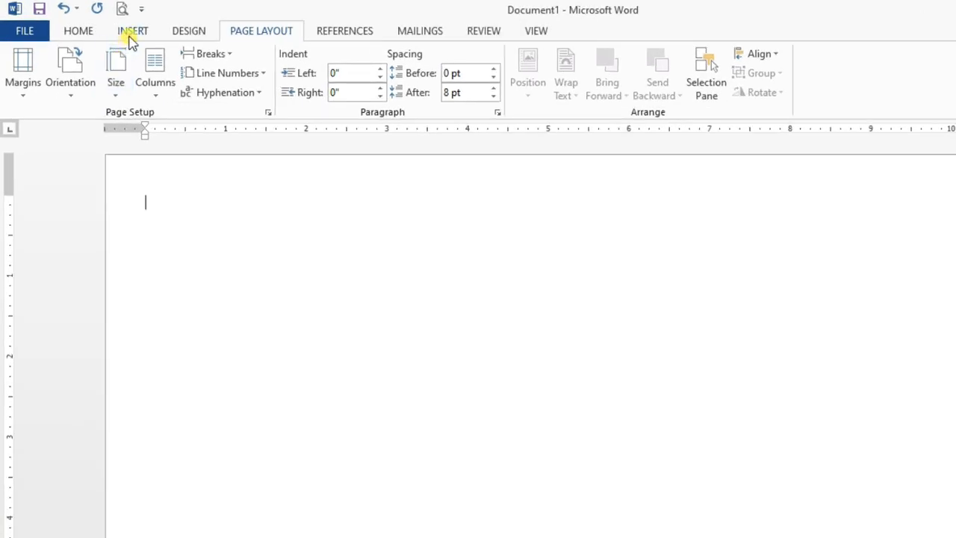
# Step: Insert a table with 40 columns and 40 rows at the start of the page
pyautogui.click(131, 37)
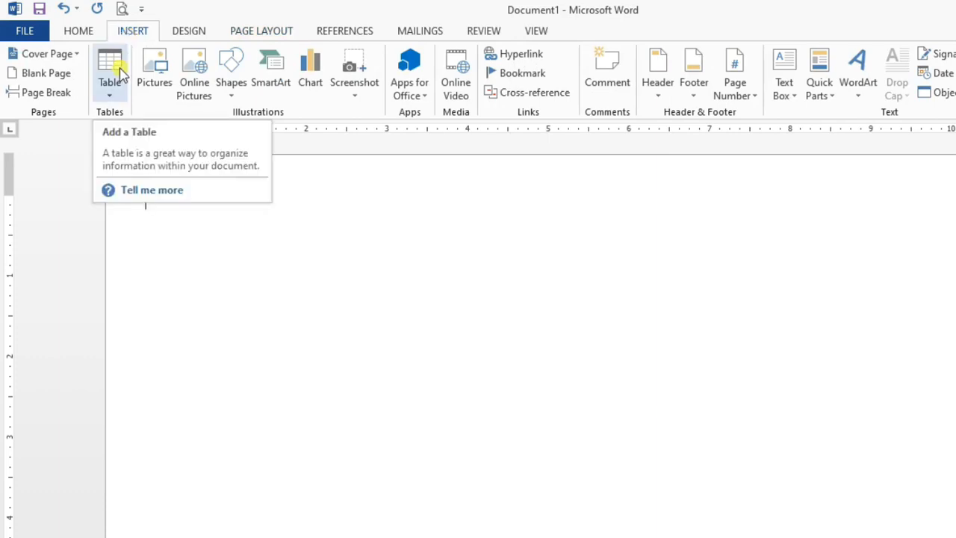
pyautogui.click(120, 72)
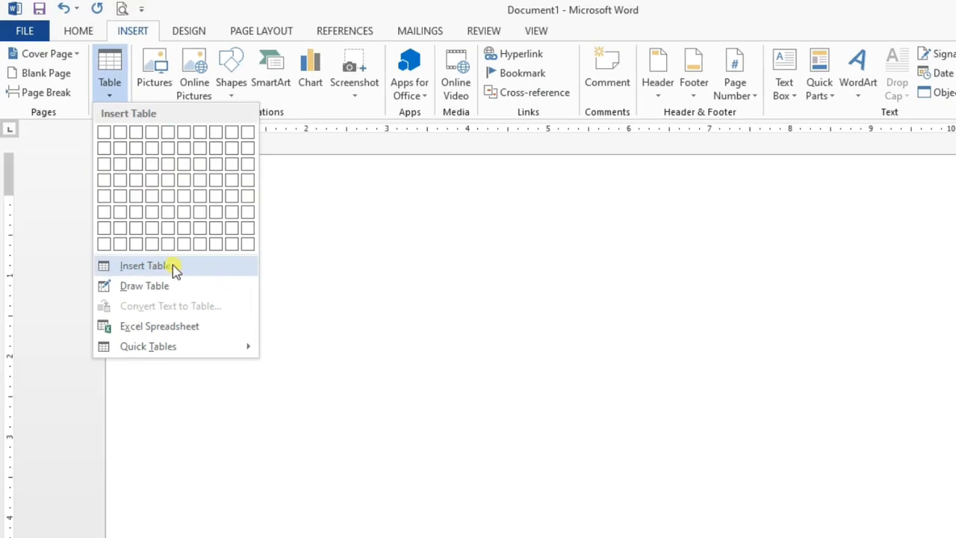
pyautogui.click(145, 267)
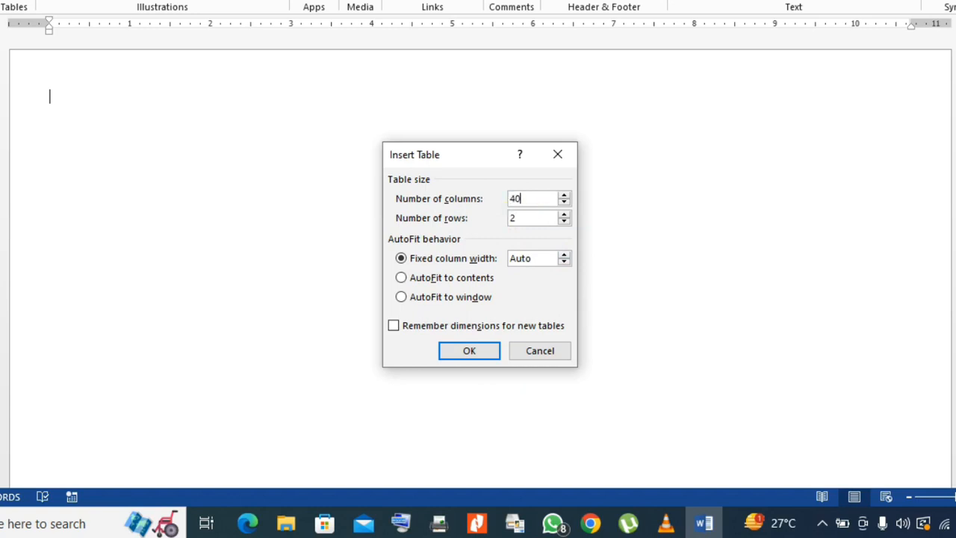
pyautogui.moveTo(535, 221); pyautogui.dragTo(499, 221)
pyautogui.write('40')
pyautogui.click(448, 352)
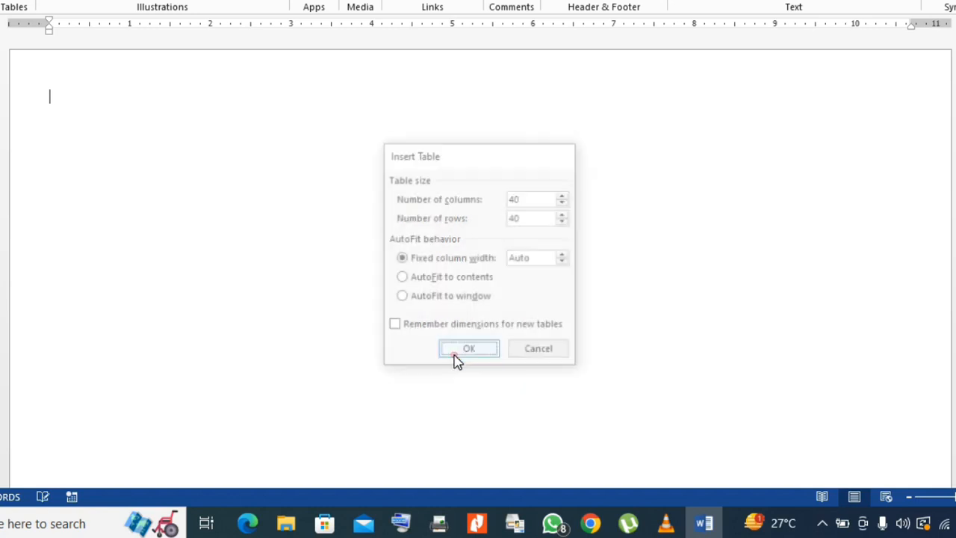
# Step: Delete the entire 40-by-40 table from the document
pyautogui.scroll(-9, 471, 357)
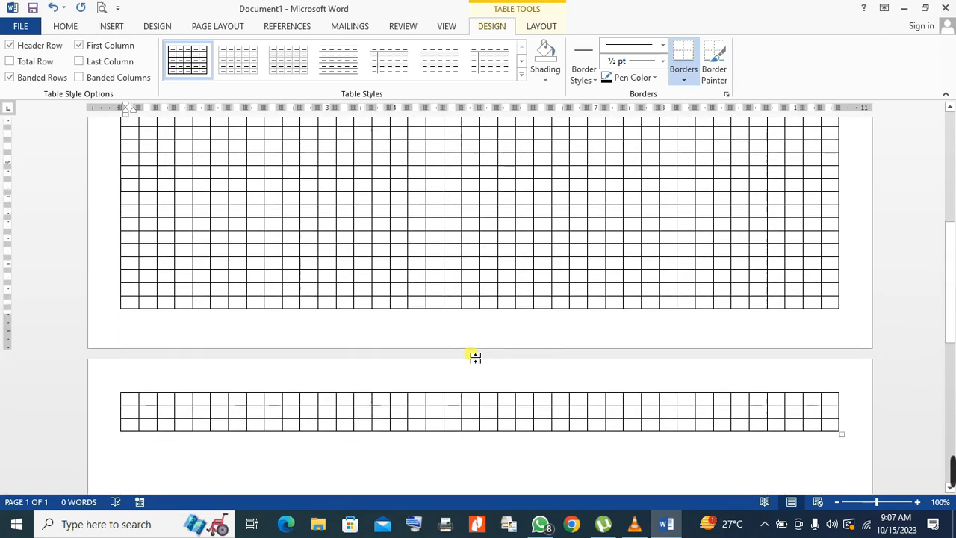
pyautogui.scroll(9, 470, 357)
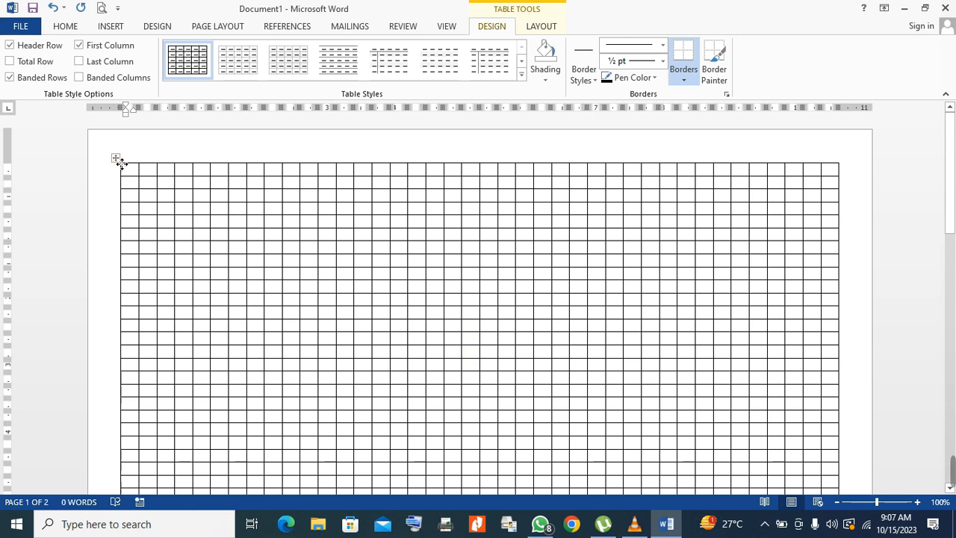
pyautogui.click(120, 161)
pyautogui.click(121, 164)
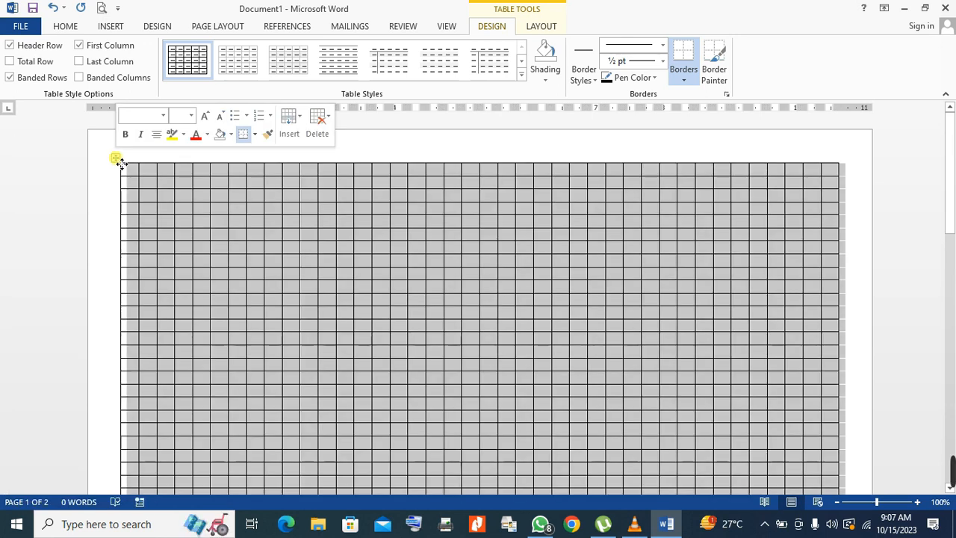
pyautogui.click(532, 30)
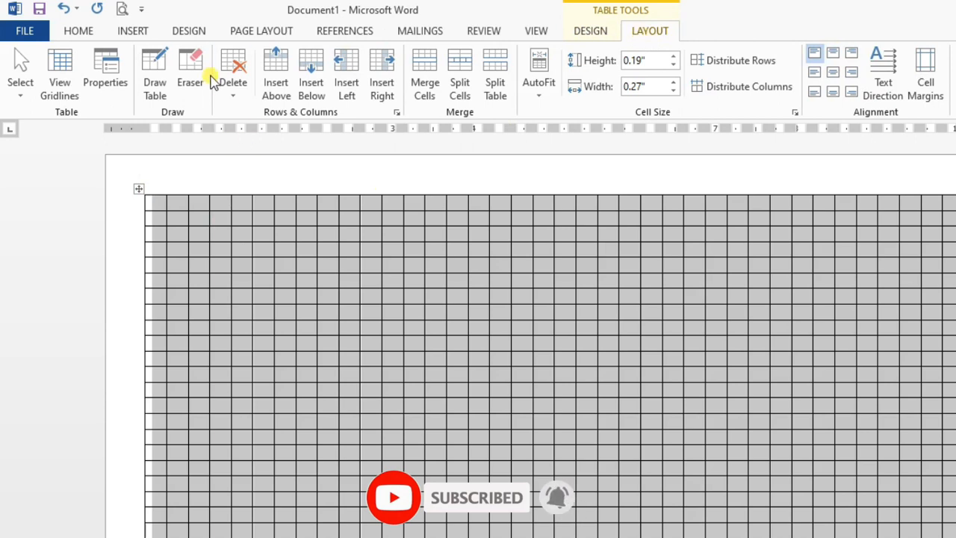
pyautogui.click(232, 81)
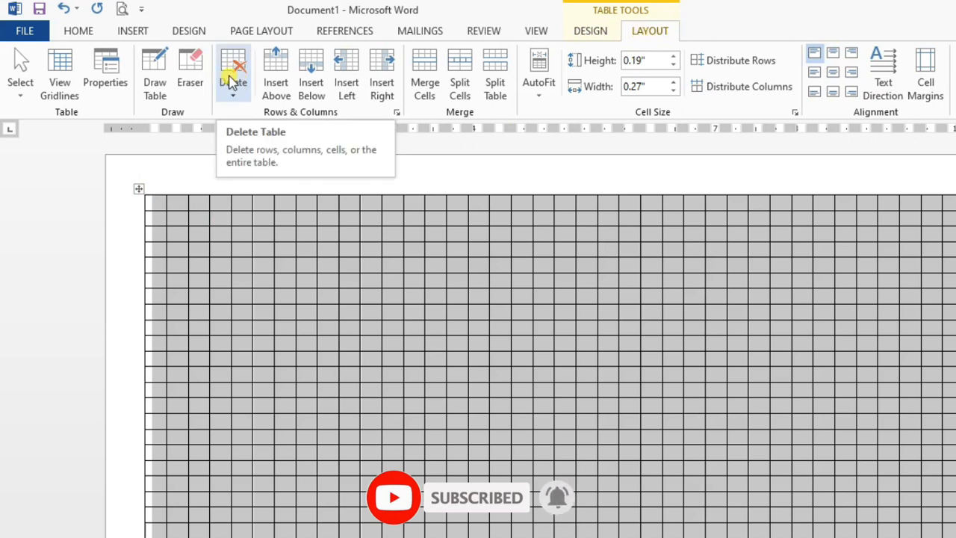
pyautogui.click(231, 80)
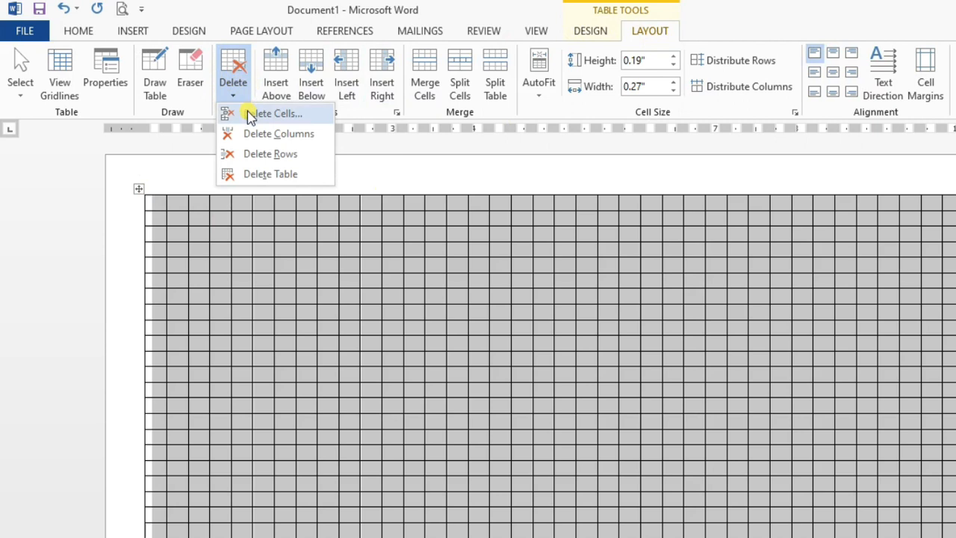
pyautogui.click(263, 174)
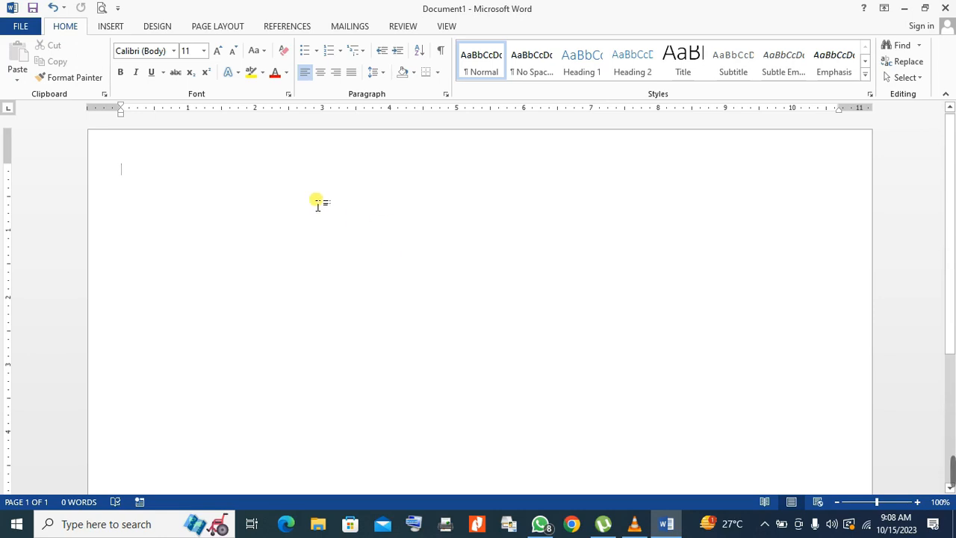
# Step: Insert a table with 6 columns and 6 rows, keeping the fixed automatic column width
pyautogui.click(112, 28)
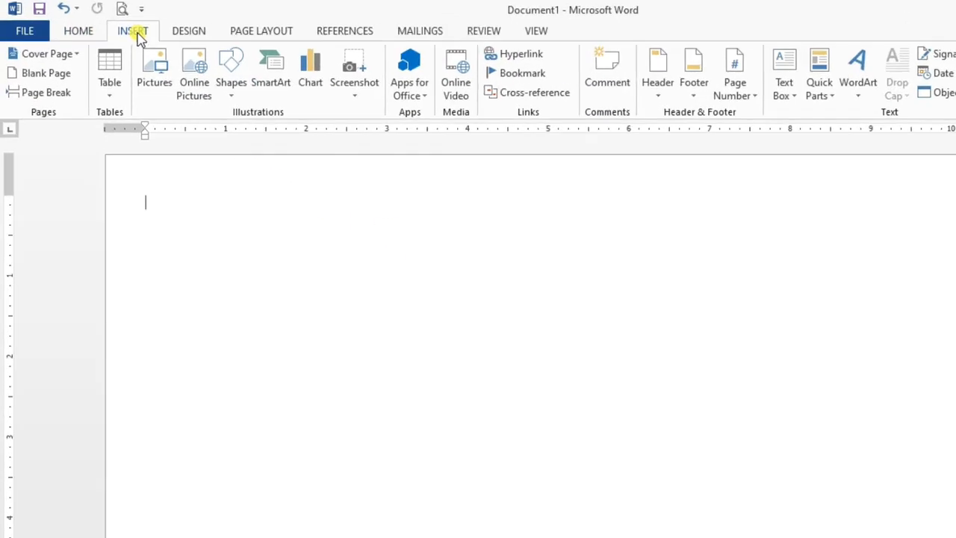
pyautogui.click(109, 78)
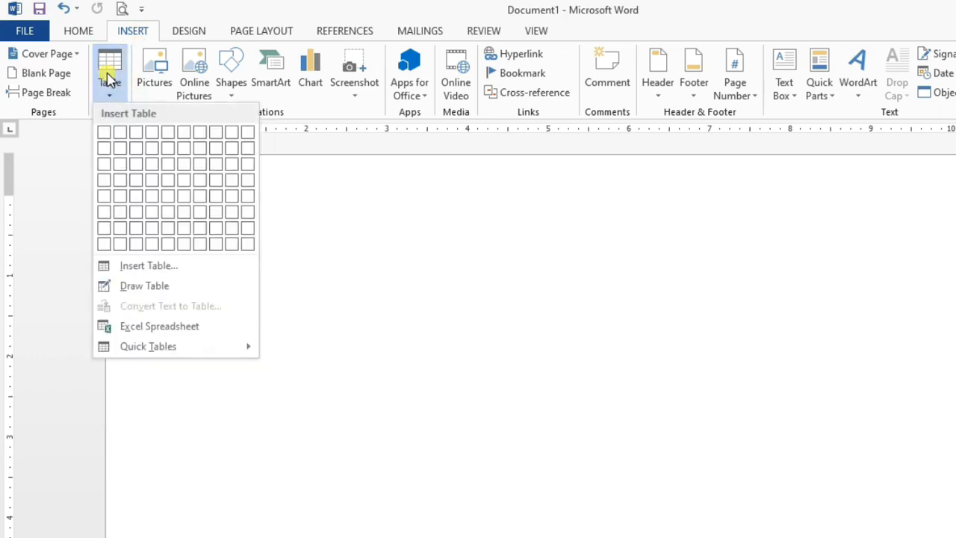
pyautogui.click(145, 266)
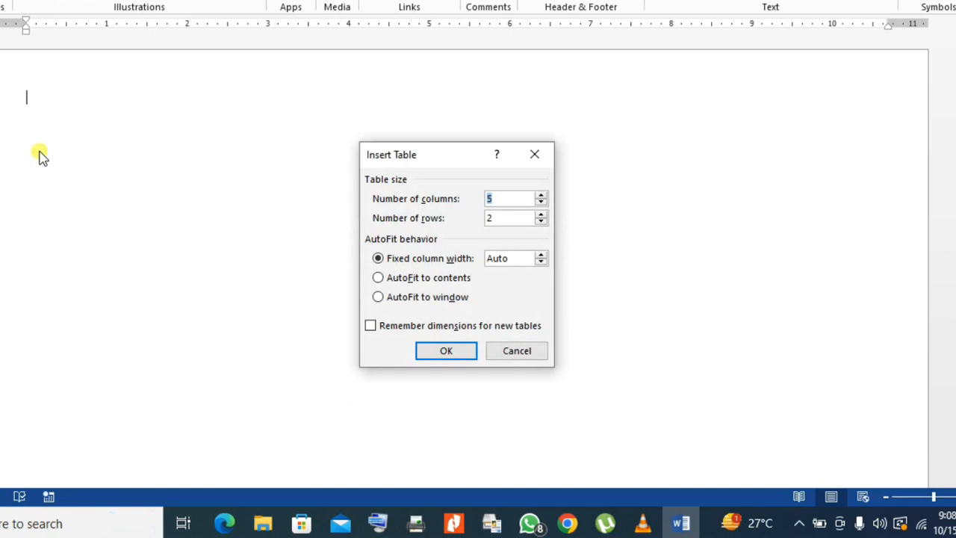
pyautogui.click(514, 218)
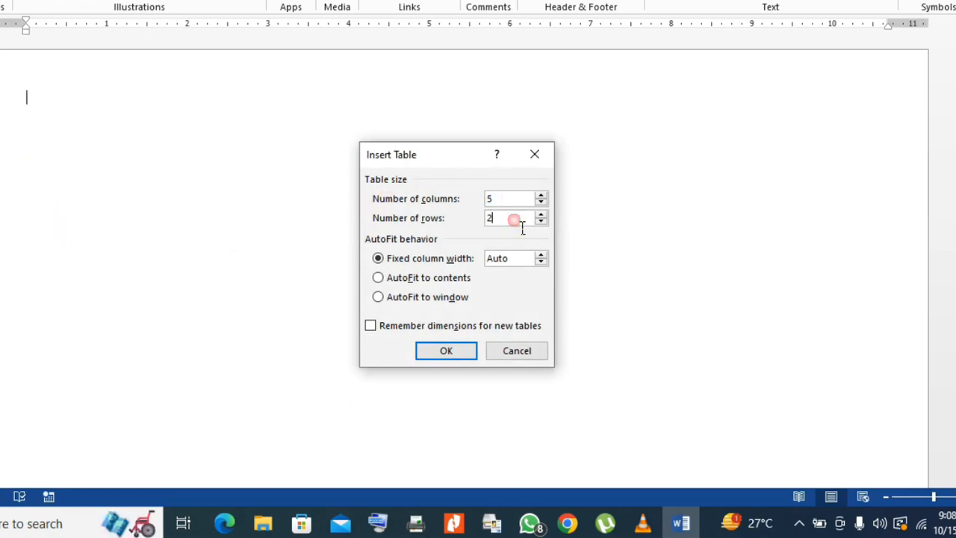
pyautogui.moveTo(514, 220); pyautogui.dragTo(416, 217)
pyautogui.moveTo(500, 200); pyautogui.dragTo(432, 202)
pyautogui.write('6')
pyautogui.click(462, 224)
pyautogui.click(455, 351)
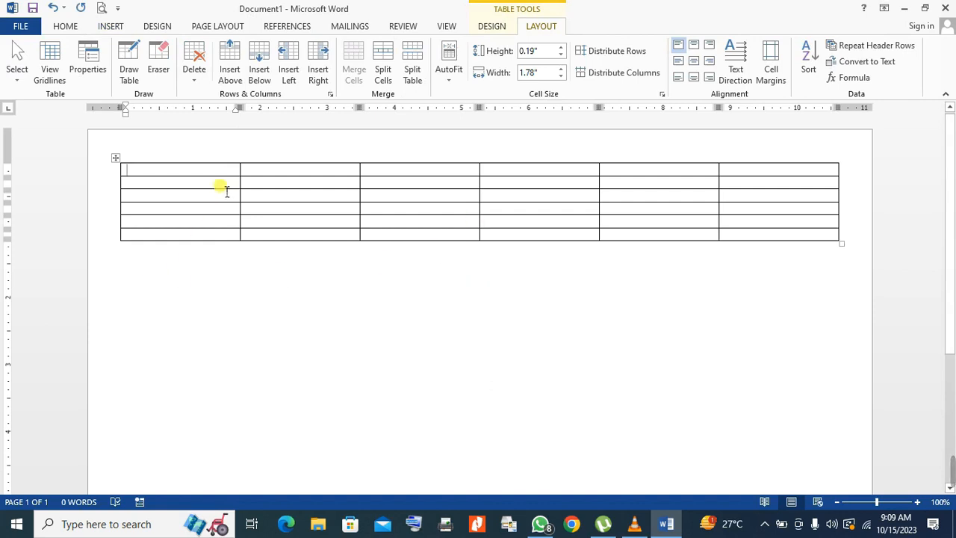
# Step: Enlarge the table's first three rows to uneven heights of about 1.25", 1.1" and 0.75"
pyautogui.click(270, 323)
pyautogui.moveTo(198, 181); pyautogui.dragTo(743, 239)
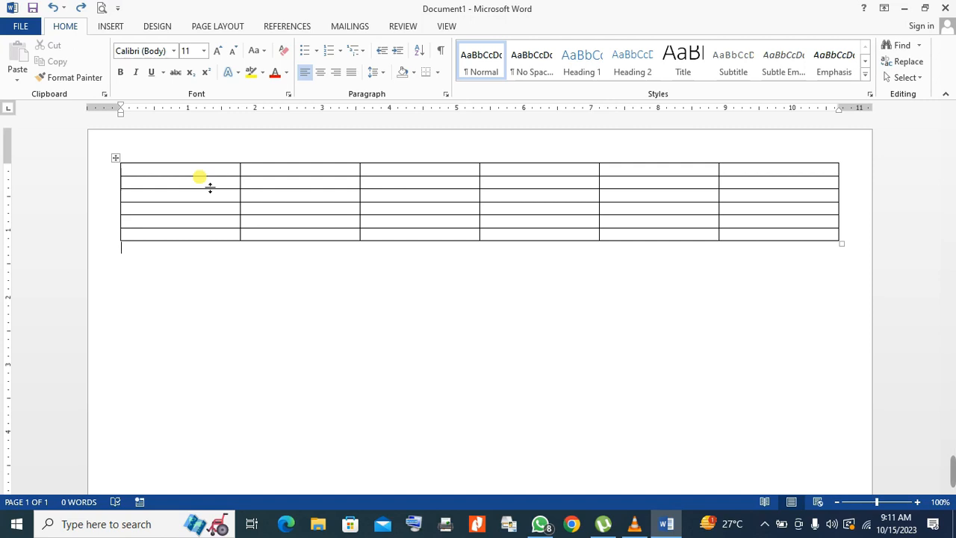
pyautogui.moveTo(210, 187); pyautogui.dragTo(216, 368)
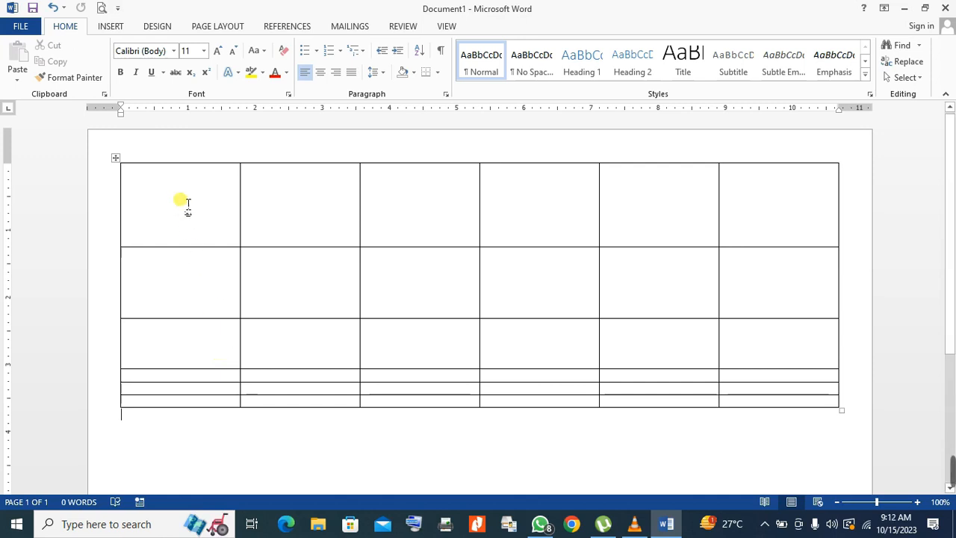
# Step: Set the height of all rows in the 6-by-6 table to 2"
pyautogui.moveTo(171, 183); pyautogui.dragTo(743, 401)
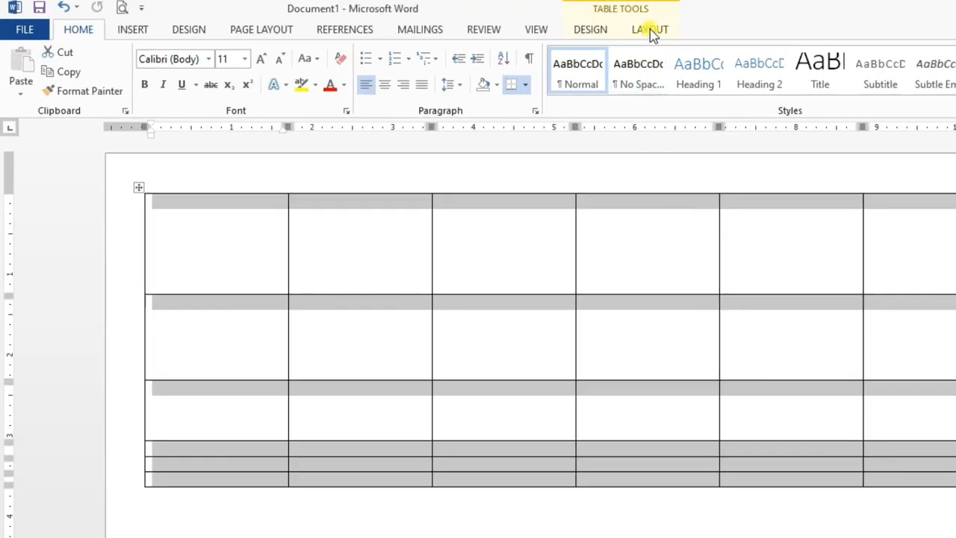
pyautogui.click(650, 30)
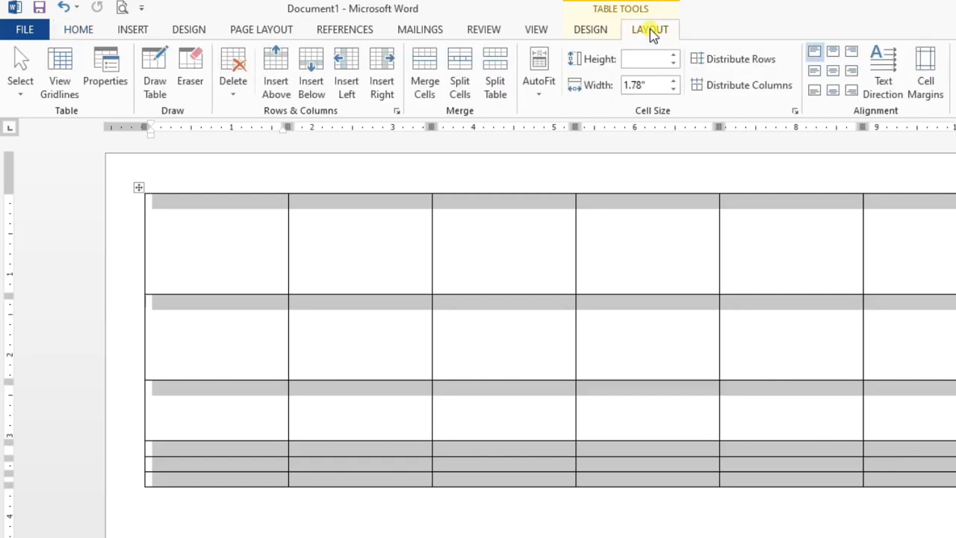
pyautogui.click(657, 61)
pyautogui.press('Return')
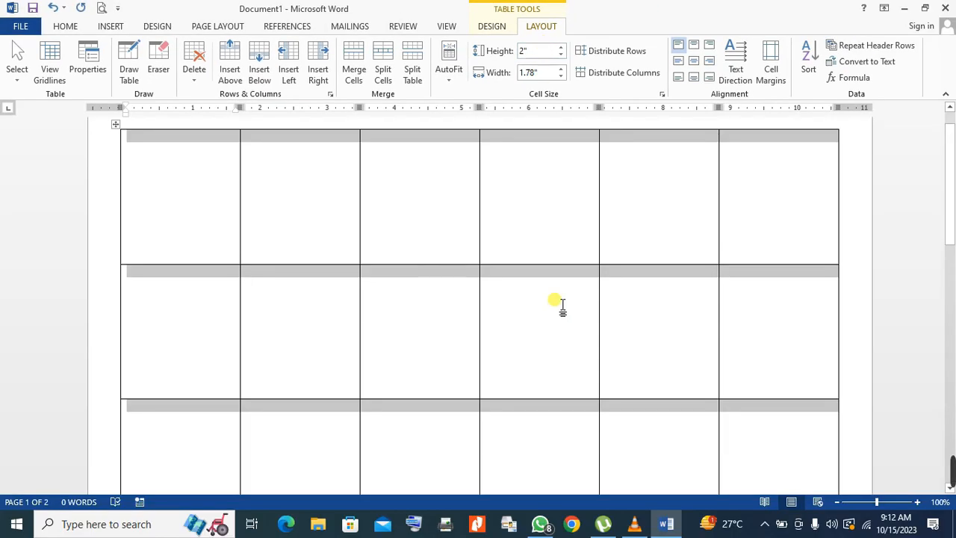
pyautogui.scroll(-5, 562, 307)
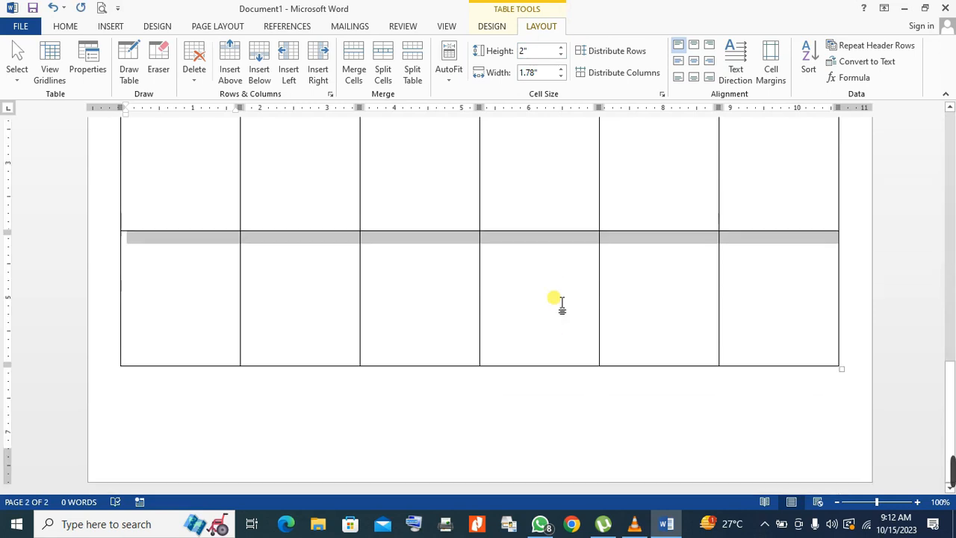
pyautogui.scroll(10, 561, 302)
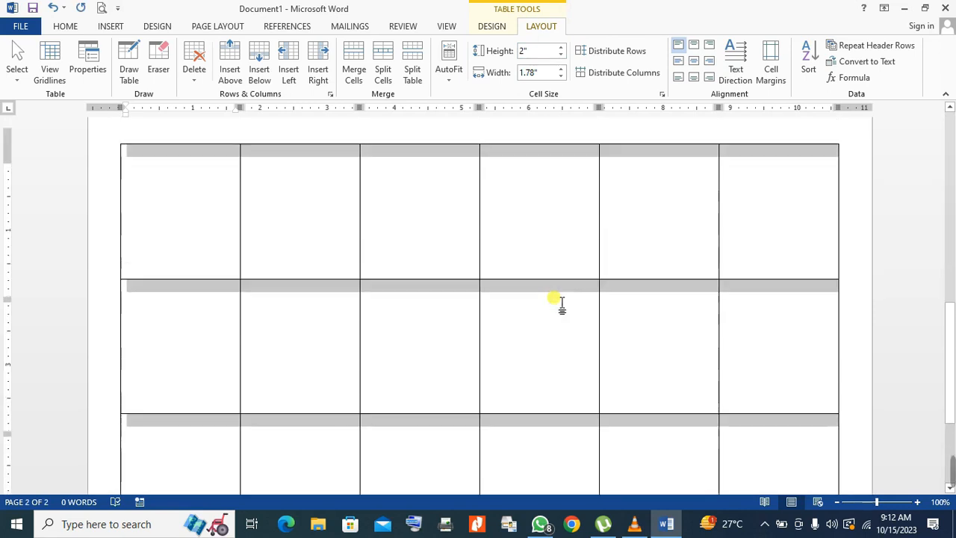
pyautogui.scroll(-5, 562, 303)
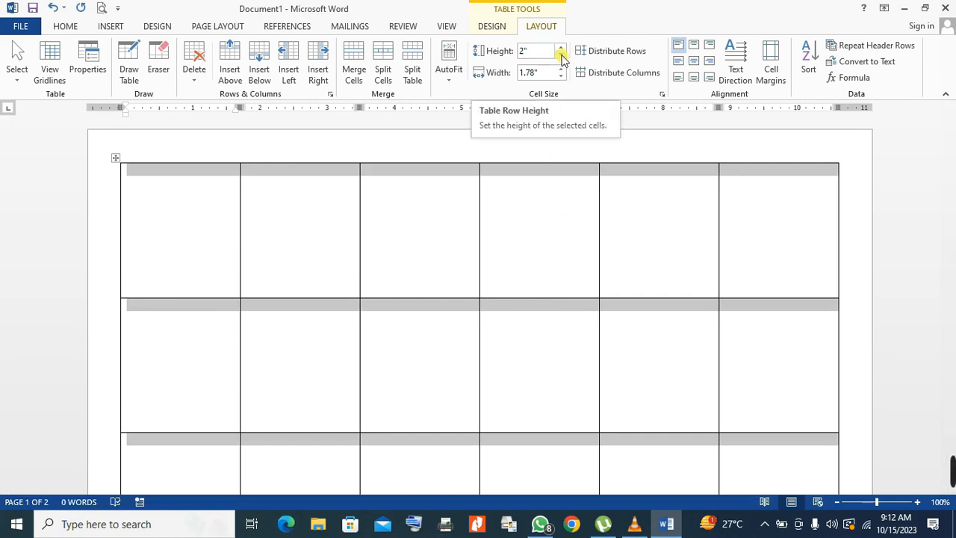
# Step: Reduce the height of all selected table rows to 0.8" in small increments
pyautogui.click(561, 56)
pyautogui.click(561, 56)
pyautogui.click(561, 56)
pyautogui.click(561, 56)
pyautogui.click(561, 56)
pyautogui.click(560, 56)
pyautogui.click(561, 56)
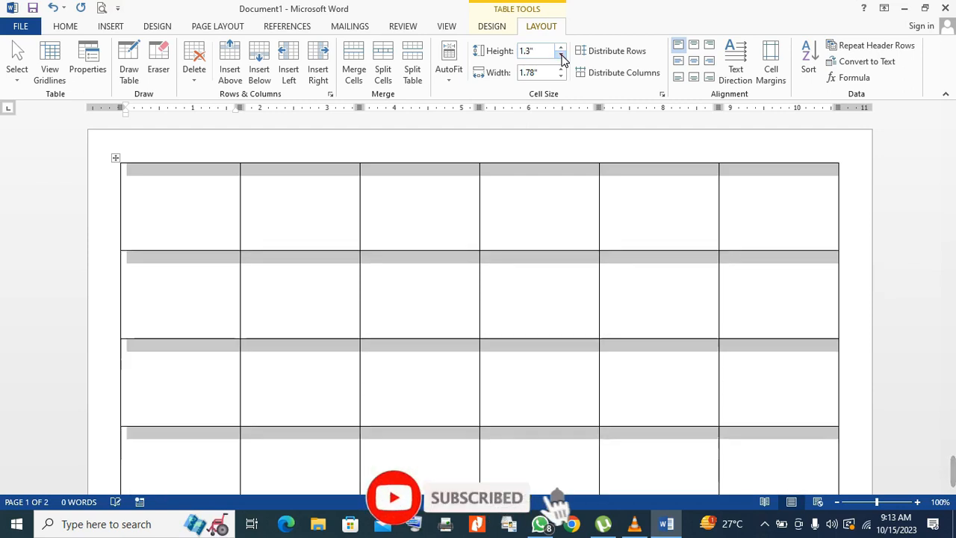
pyautogui.click(560, 56)
pyautogui.click(561, 56)
pyautogui.click(561, 56)
pyautogui.click(561, 56)
pyautogui.click(561, 56)
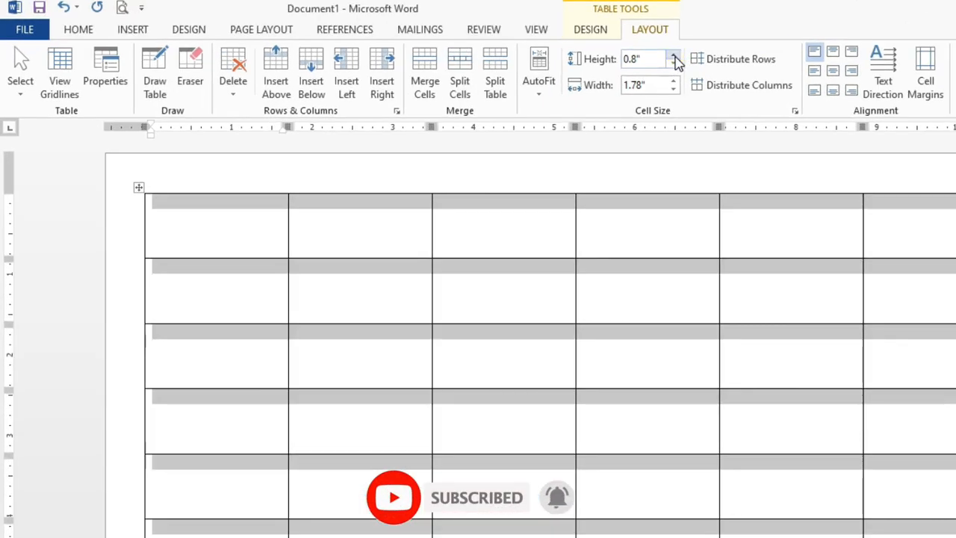
# Step: Increase the height of all selected table rows to about 1.7"
pyautogui.click(561, 48)
pyautogui.click(561, 48)
pyautogui.click(561, 47)
pyautogui.click(561, 48)
pyautogui.click(561, 48)
pyautogui.click(673, 58)
pyautogui.click(674, 58)
pyautogui.click(673, 57)
pyautogui.click(674, 57)
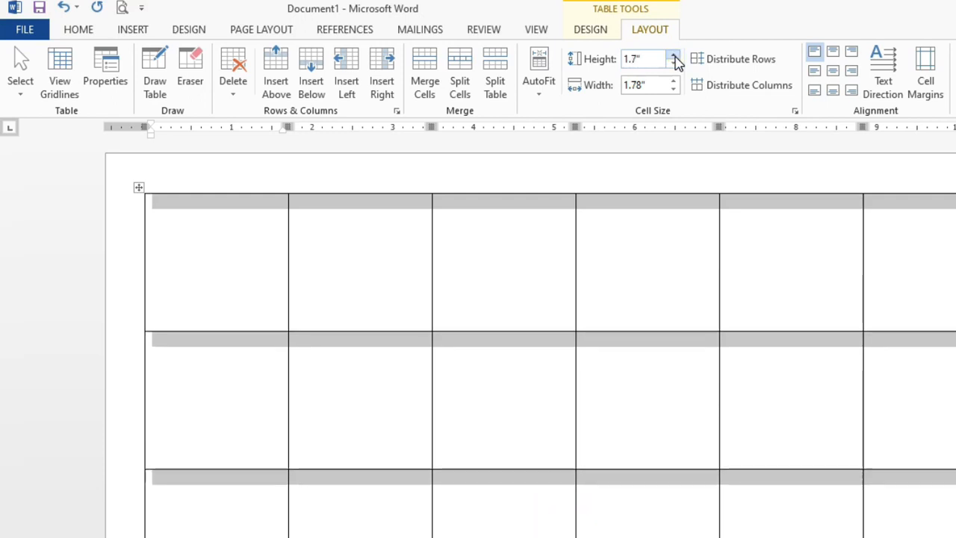
pyautogui.click(674, 58)
# Step: Bring the height of all table rows back down to 0.8"
pyautogui.click(674, 67)
pyautogui.click(674, 67)
pyautogui.click(673, 67)
pyautogui.click(673, 67)
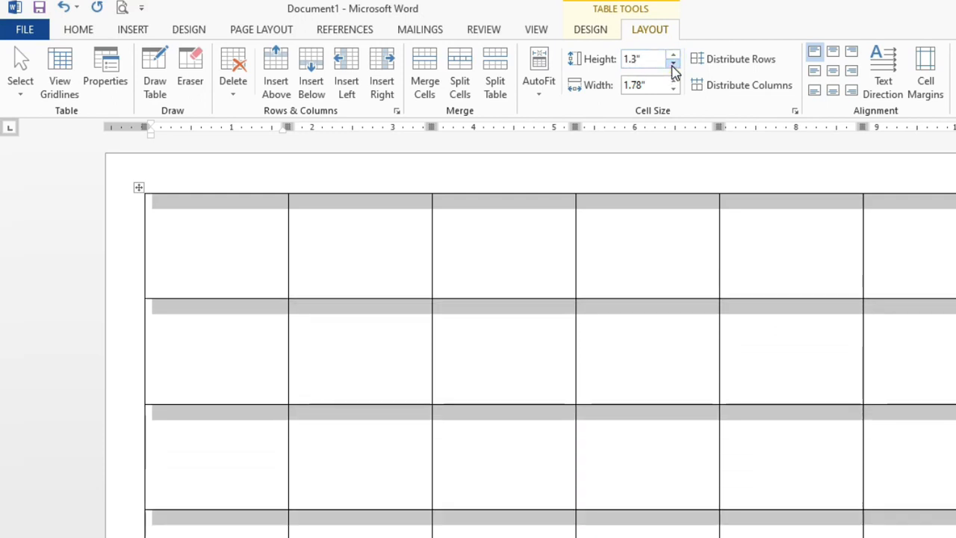
pyautogui.click(674, 67)
pyautogui.click(673, 67)
pyautogui.click(674, 67)
pyautogui.click(673, 67)
# Step: Set the height of all table rows to exactly 0.5" and deselect the table
pyautogui.click(647, 61)
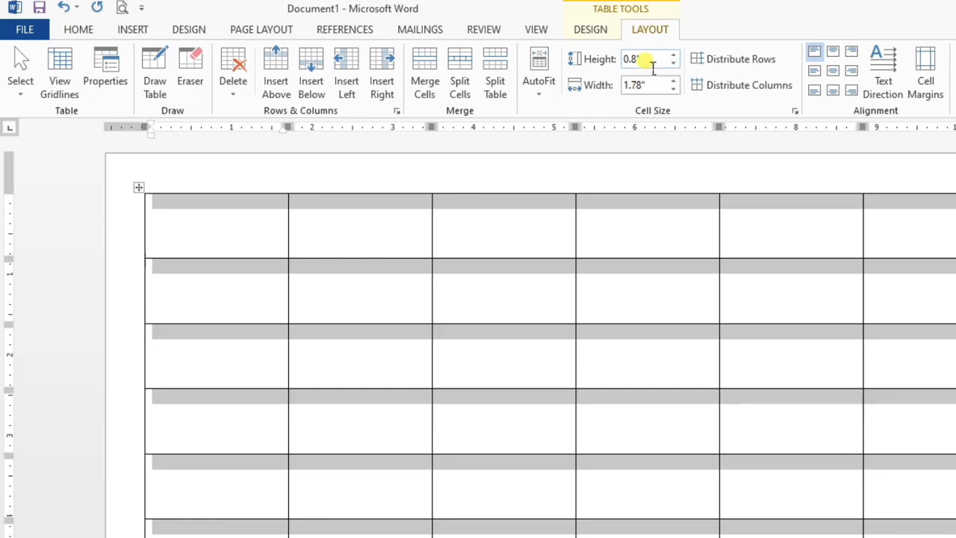
pyautogui.doubleClick(634, 64)
pyautogui.write('0')
pyautogui.press('Return')
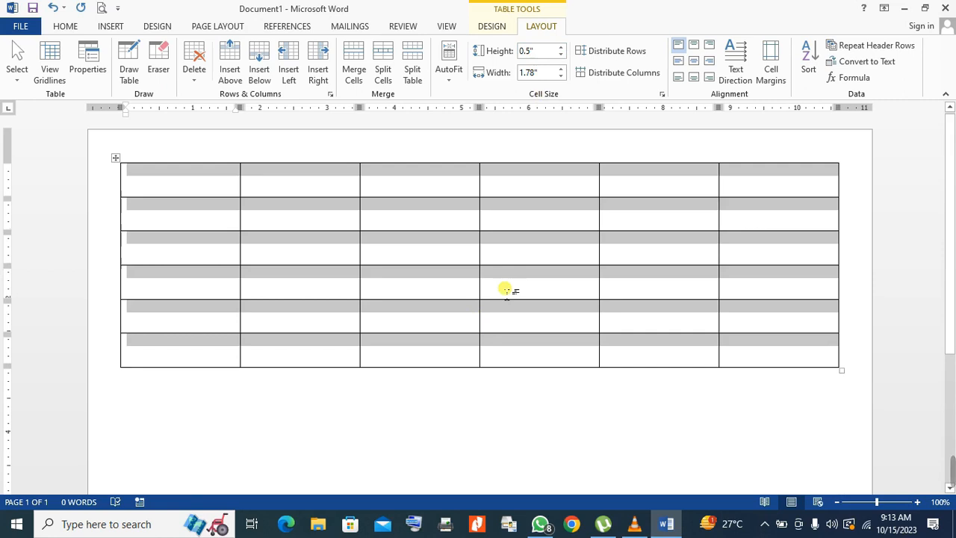
pyautogui.click(353, 421)
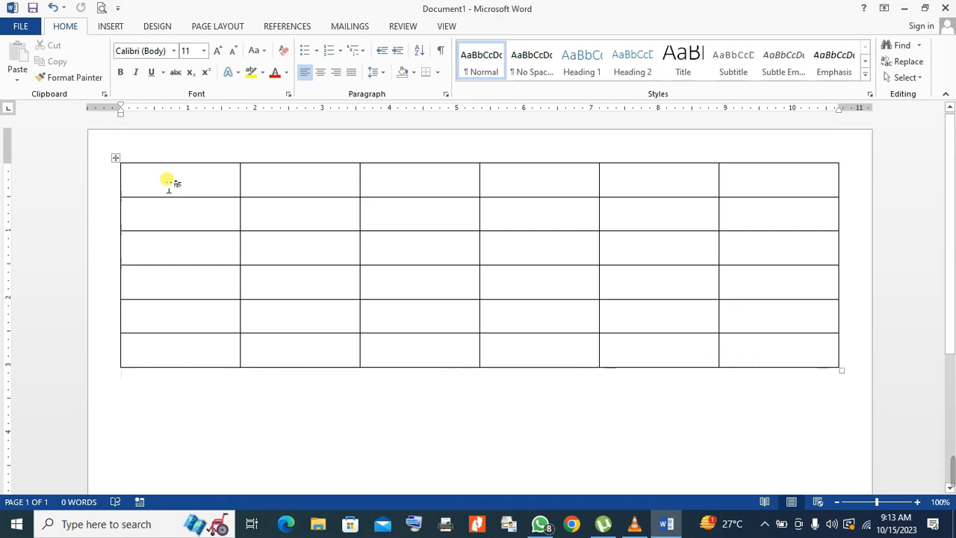
# Step: Select every cell of the table and widen all columns to about 2.3"
pyautogui.moveTo(169, 186); pyautogui.dragTo(769, 366)
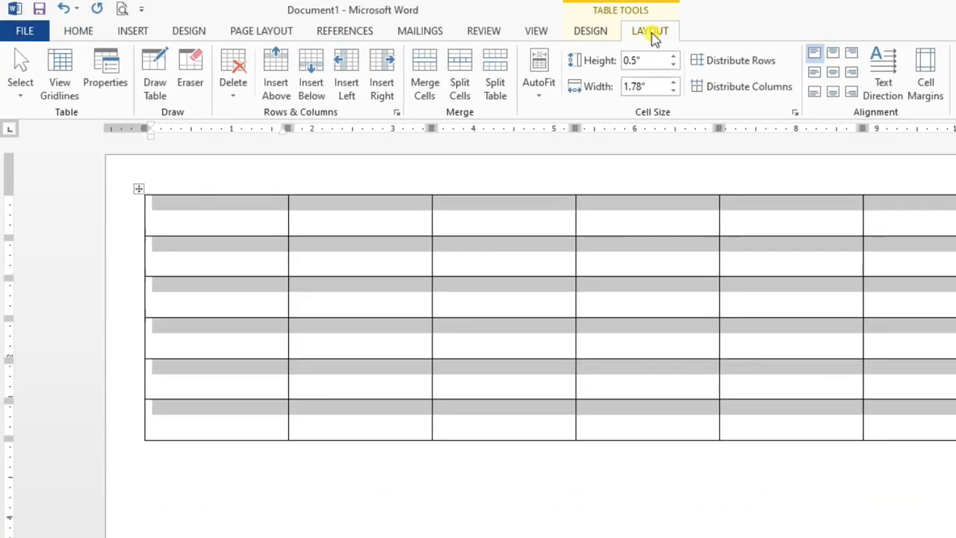
pyautogui.click(673, 83)
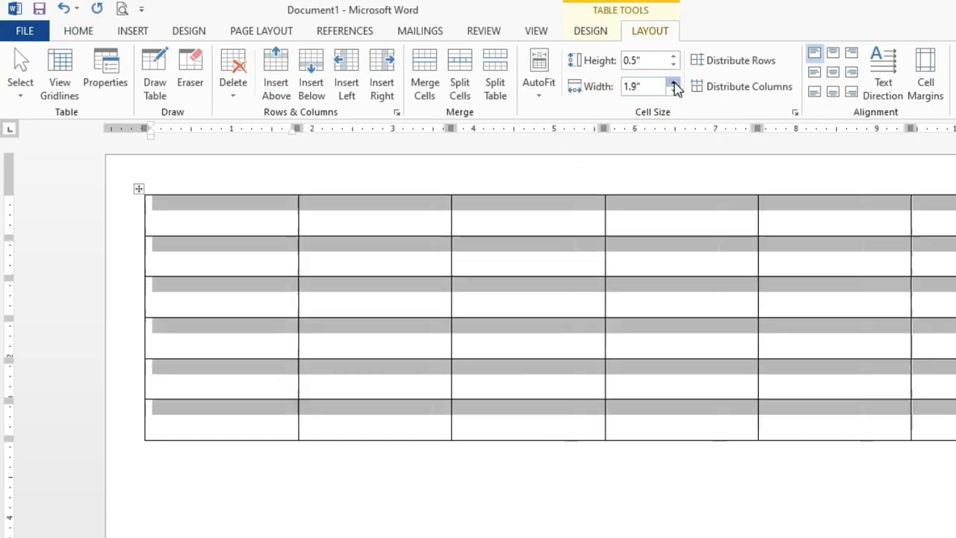
pyautogui.click(673, 83)
pyautogui.click(673, 83)
pyautogui.click(674, 83)
pyautogui.click(674, 83)
pyautogui.click(674, 83)
# Step: Narrow all columns of the selected table to 1.1"
pyautogui.click(674, 91)
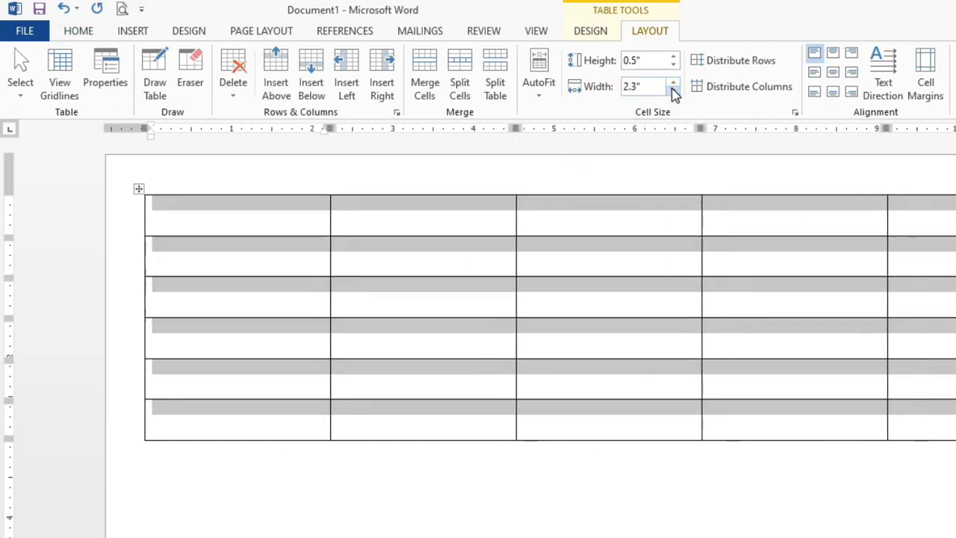
pyautogui.click(674, 91)
pyautogui.click(674, 91)
pyautogui.click(674, 91)
pyautogui.click(674, 91)
pyautogui.click(673, 91)
pyautogui.click(674, 91)
pyautogui.click(673, 91)
pyautogui.click(673, 92)
pyautogui.click(674, 91)
pyautogui.click(674, 91)
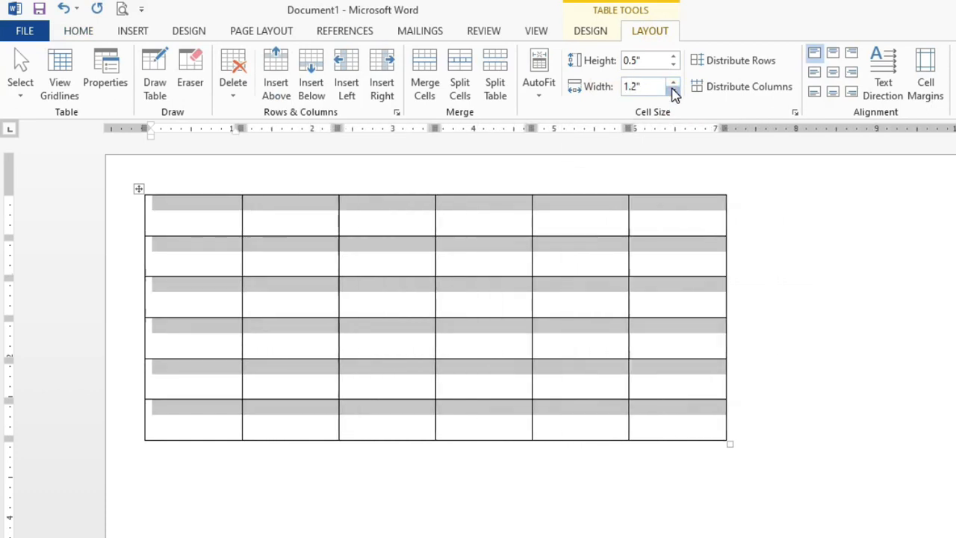
pyautogui.click(673, 91)
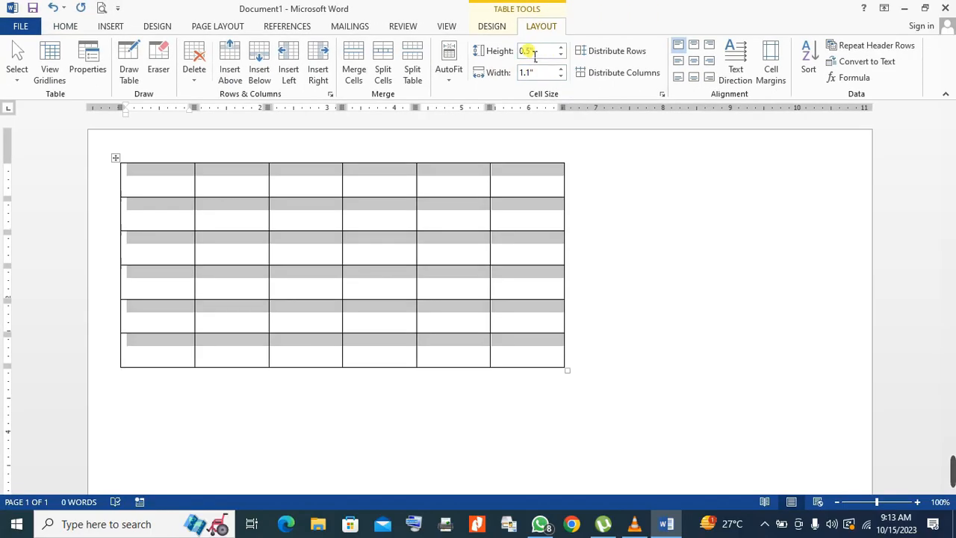
# Step: Set all table cells to a height of 0.3" and a width of 1.8", then deselect the table
pyautogui.click(533, 53)
pyautogui.press('Return')
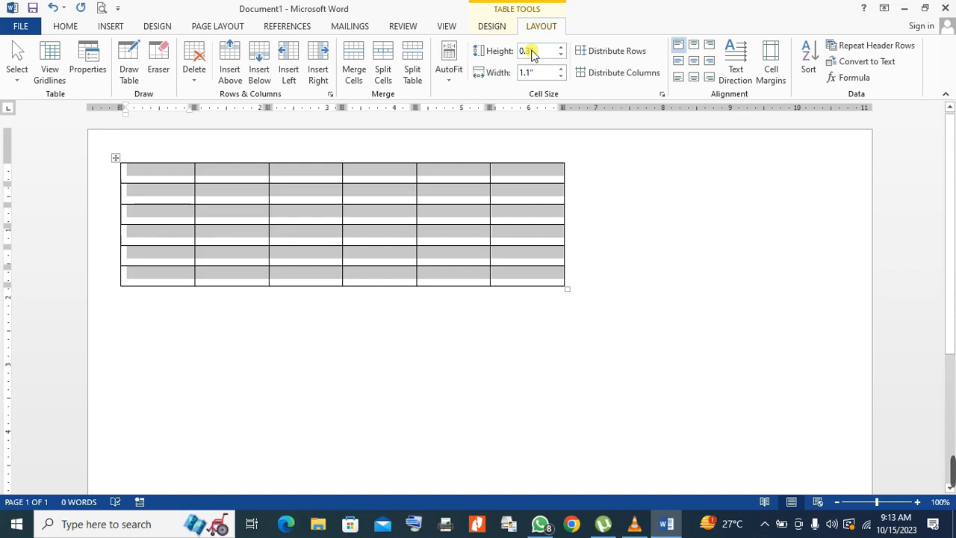
pyautogui.click(560, 69)
pyautogui.click(560, 69)
pyautogui.click(560, 69)
pyautogui.click(560, 69)
pyautogui.click(560, 69)
pyautogui.click(560, 68)
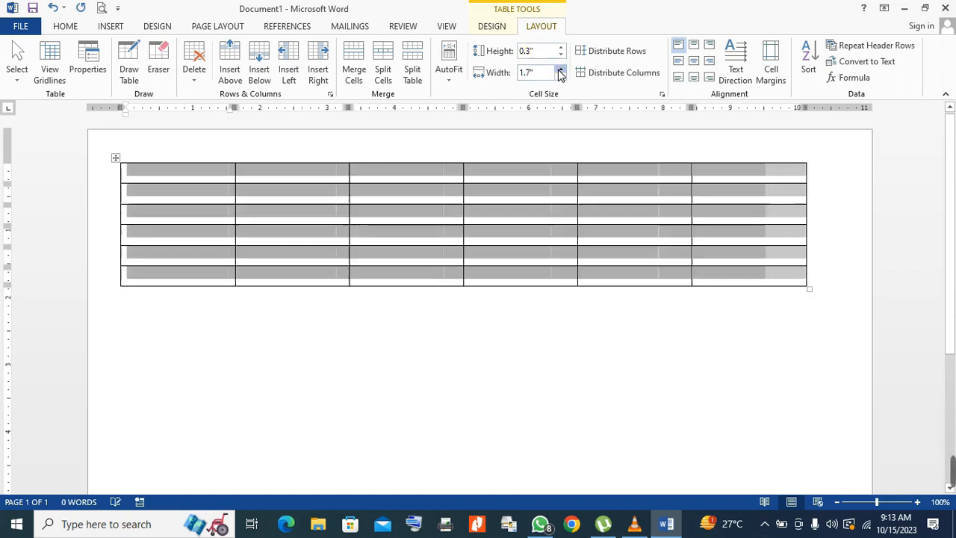
pyautogui.click(560, 69)
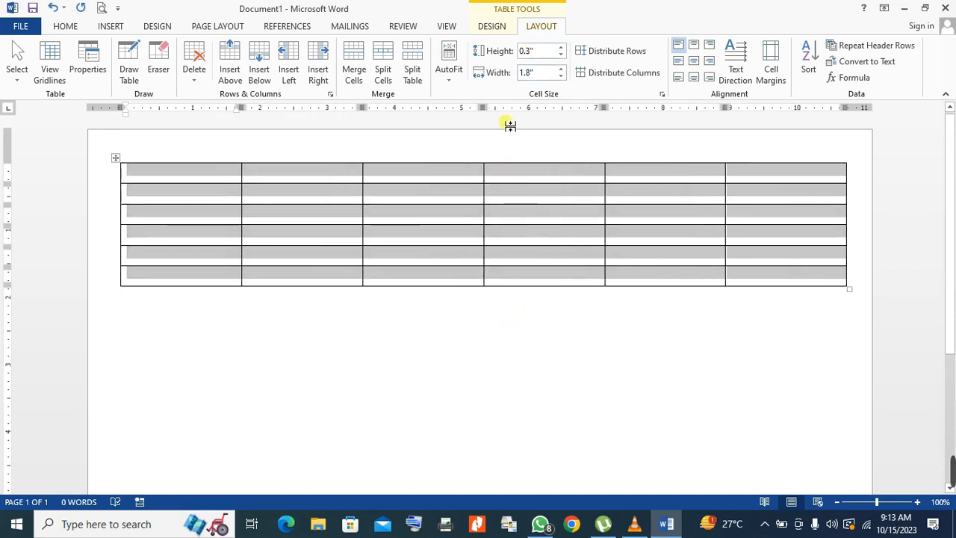
pyautogui.click(560, 76)
pyautogui.click(572, 352)
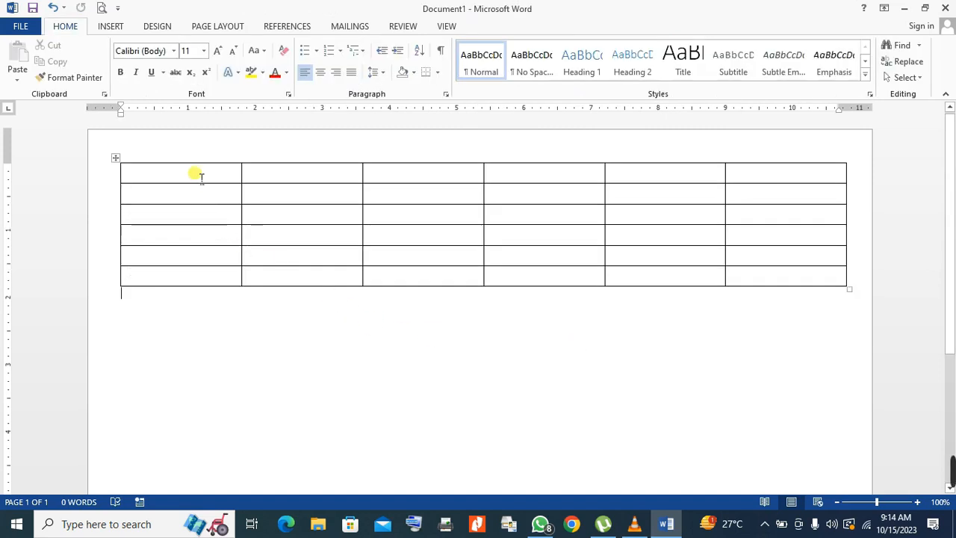
# Step: Merge the first two cells of the table's first row into one cell
pyautogui.moveTo(200, 177); pyautogui.dragTo(295, 184)
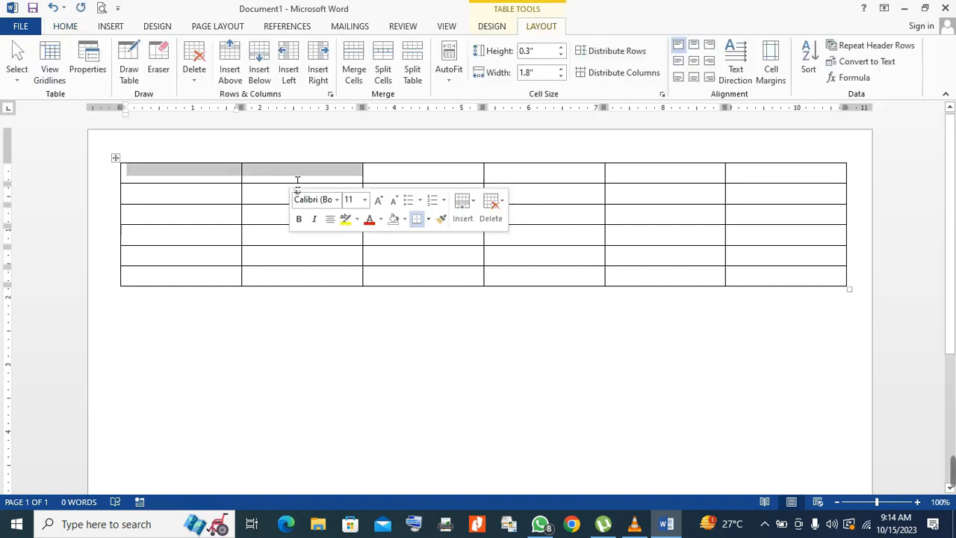
pyautogui.click(152, 167)
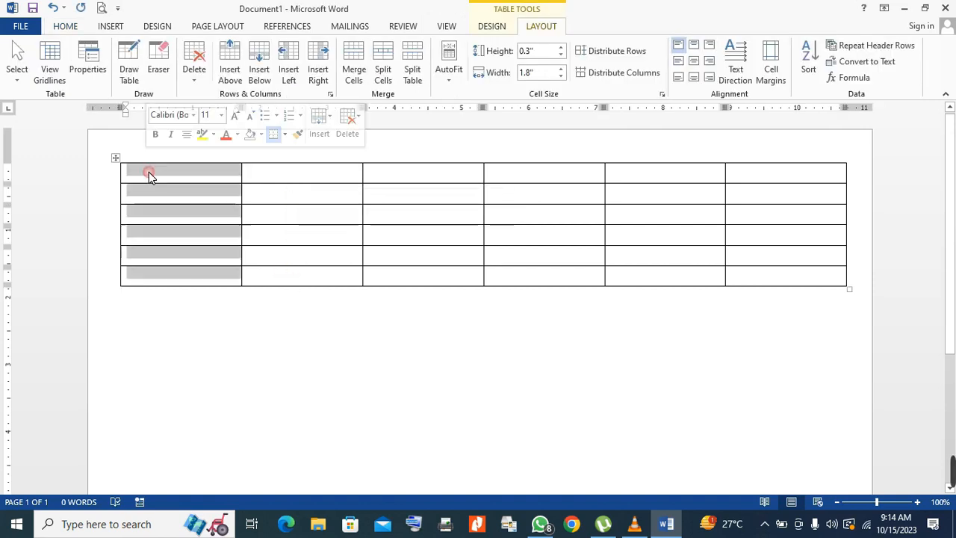
pyautogui.click(149, 176)
pyautogui.moveTo(187, 177); pyautogui.dragTo(288, 177)
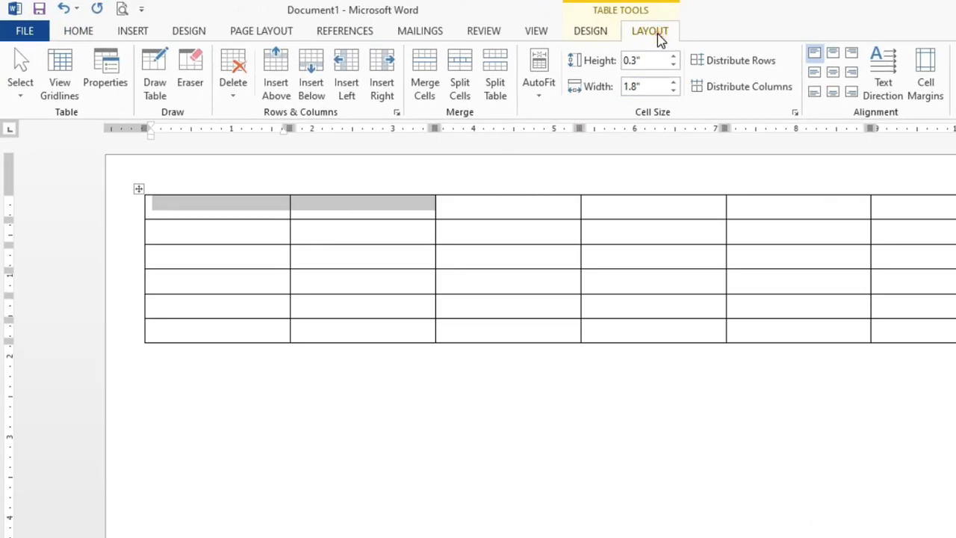
pyautogui.click(424, 75)
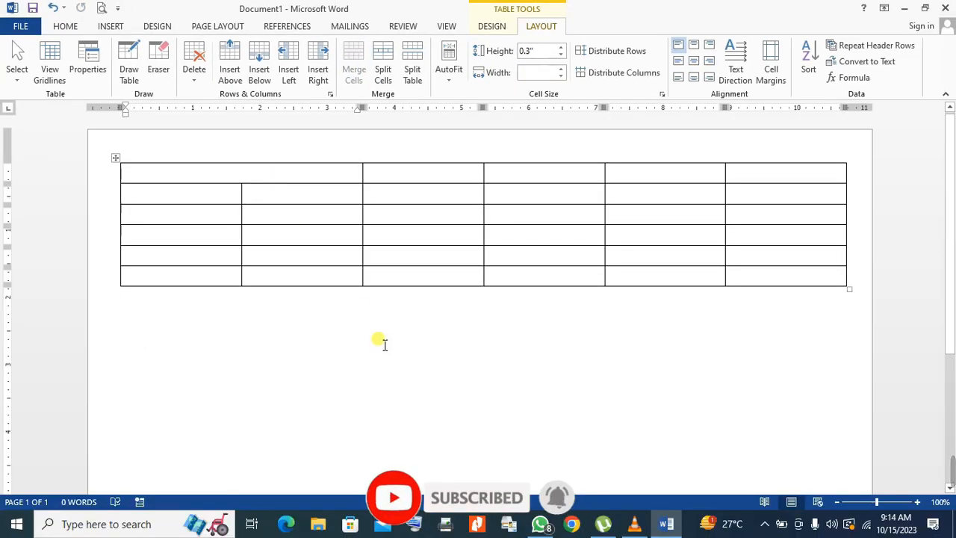
# Step: Merge all six cells of the table's third column into one tall cell
pyautogui.click(380, 342)
pyautogui.moveTo(399, 170); pyautogui.dragTo(395, 271)
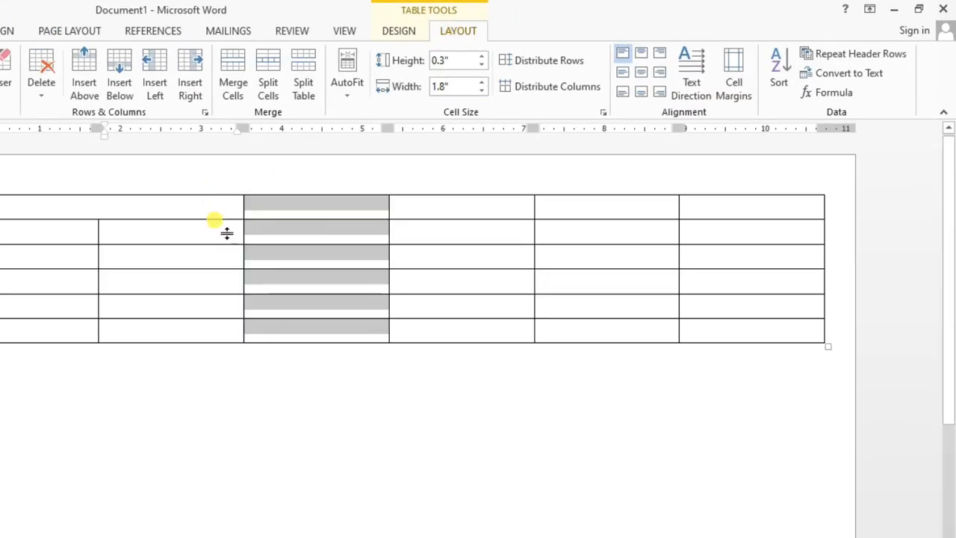
pyautogui.click(232, 82)
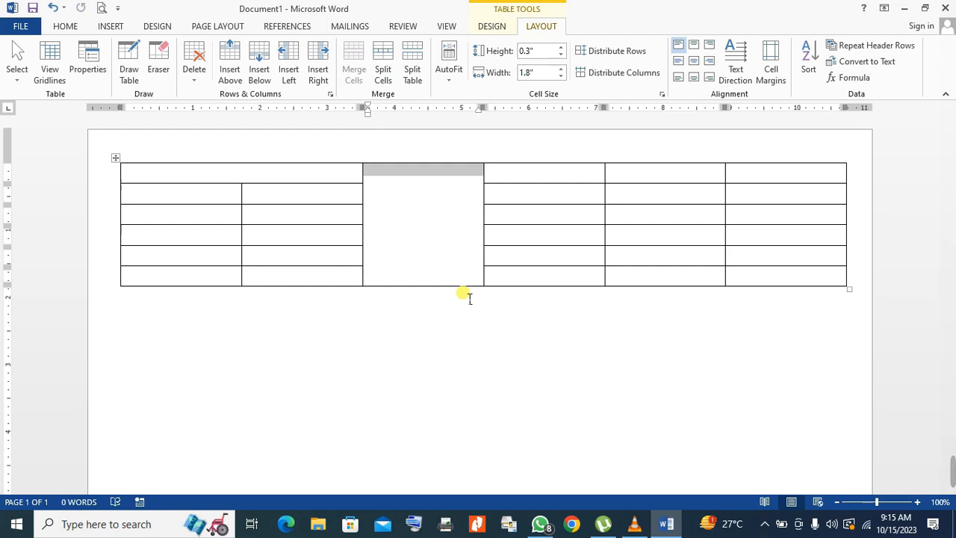
# Step: Undo both cell merges, keeping the 6-by-6 grid with 1.8" wide columns
pyautogui.hotkey('ctrl', 'z')
pyautogui.hotkey('ctrl', 'z')
pyautogui.hotkey('ctrl', 'z')
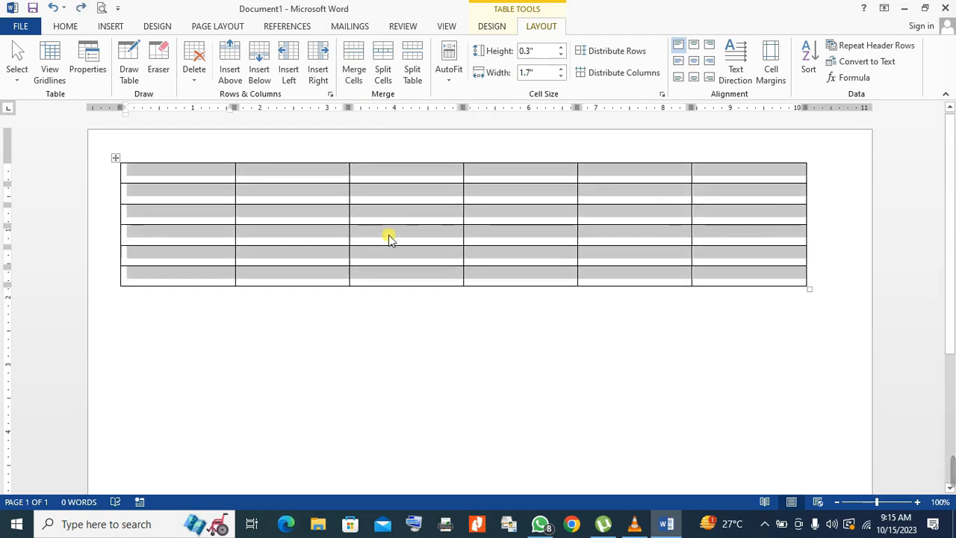
pyautogui.hotkey('ctrl', 'z')
pyautogui.click(474, 351)
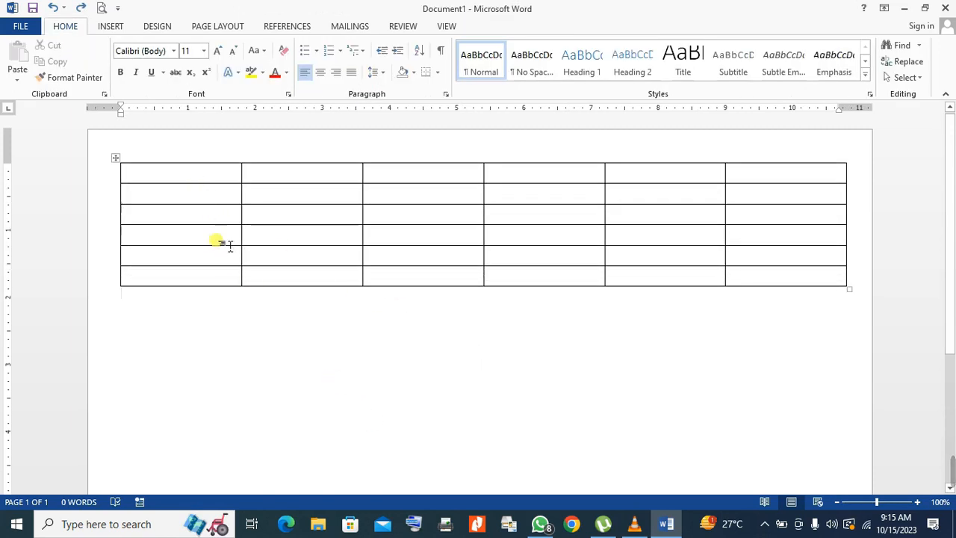
# Step: Merge all six cells of the table's first row into one cell and place the cursor in it
pyautogui.moveTo(172, 179); pyautogui.dragTo(764, 181)
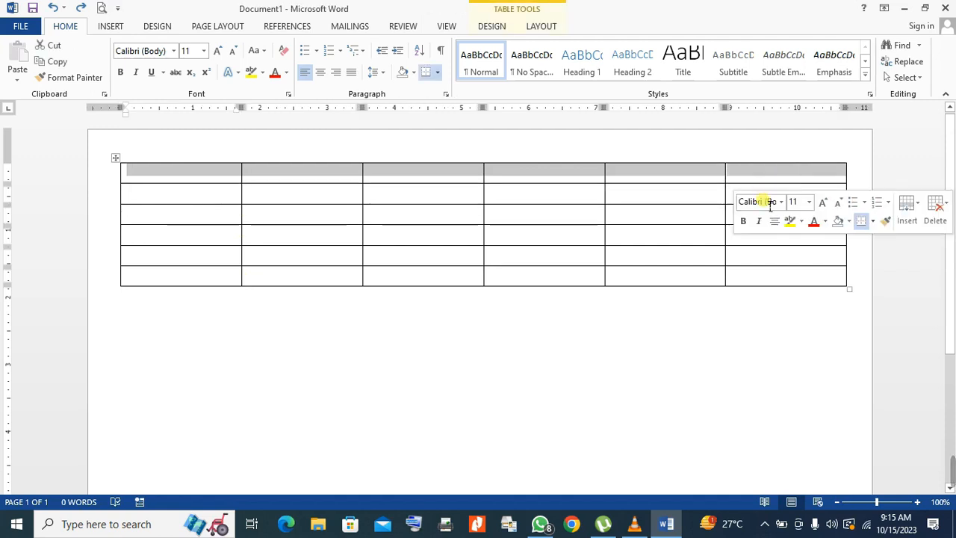
pyautogui.click(466, 313)
pyautogui.moveTo(204, 183); pyautogui.dragTo(747, 179)
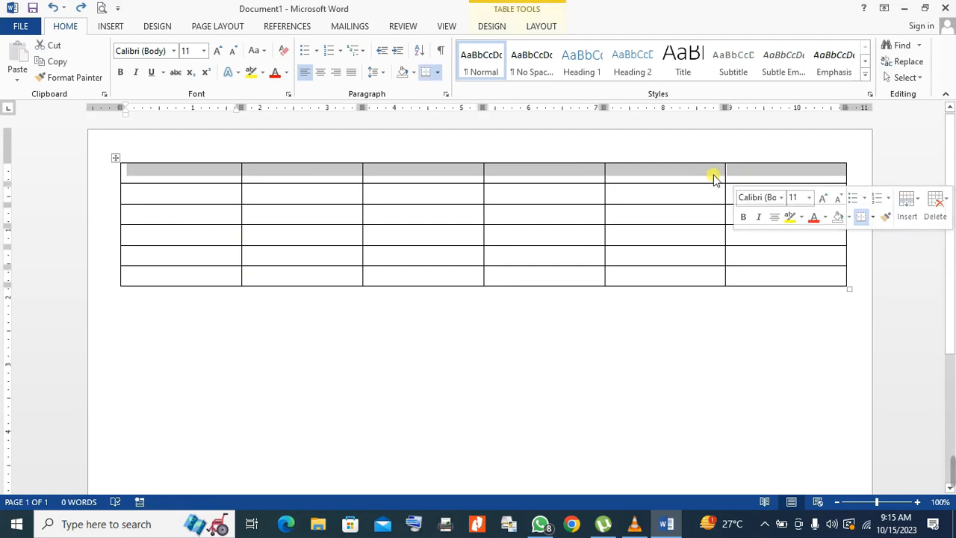
pyautogui.click(546, 30)
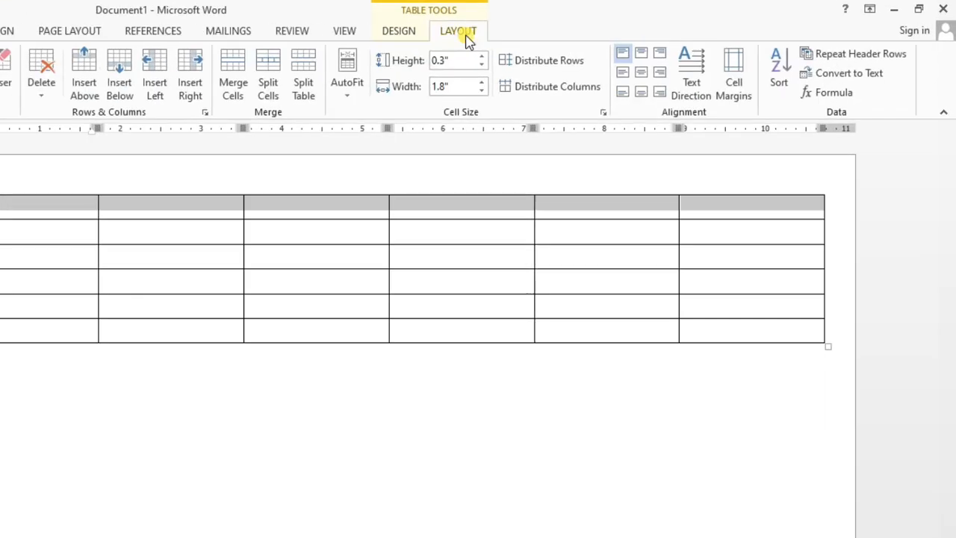
pyautogui.click(234, 86)
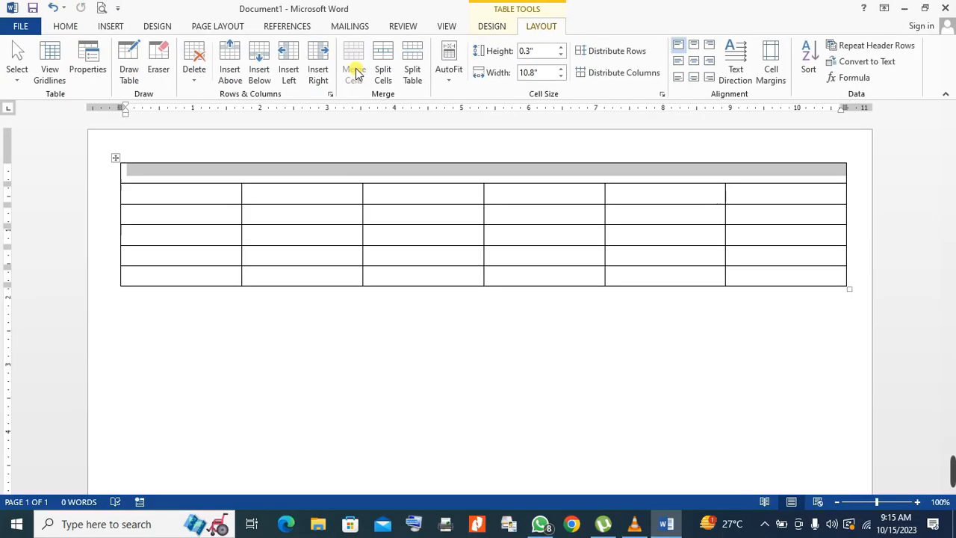
pyautogui.click(517, 171)
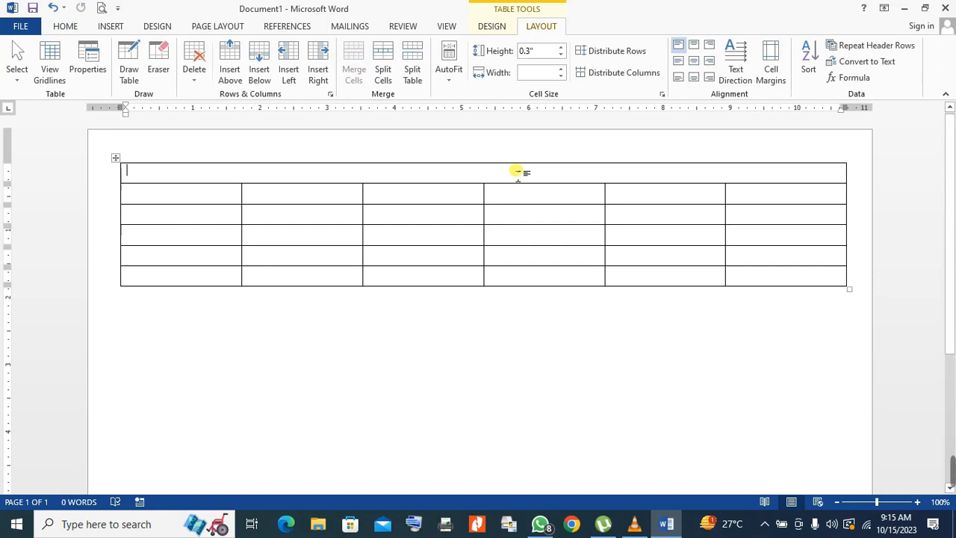
# Step: Enter the title STUDENT INFORMATION in the merged first row of the table
pyautogui.write('STUDENT INFORMATION')
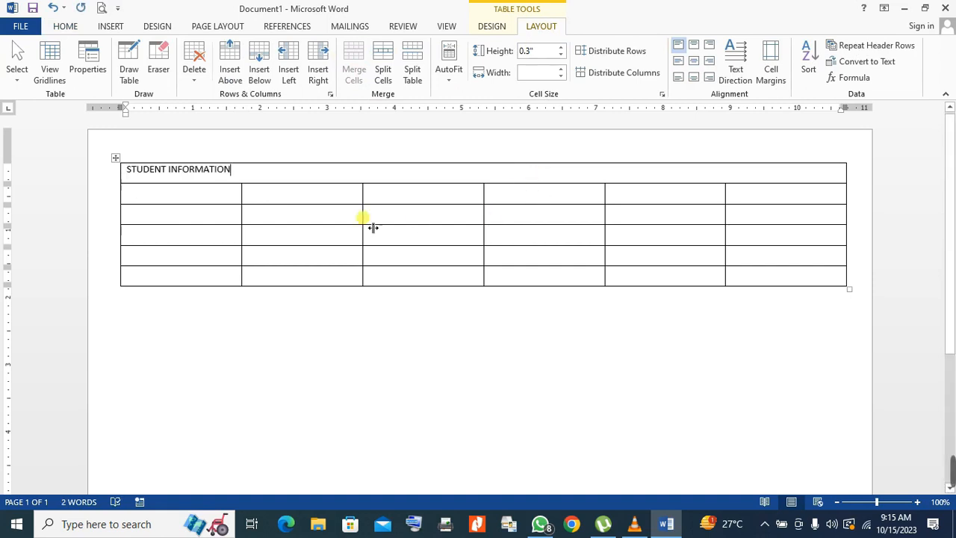
pyautogui.moveTo(221, 200); pyautogui.dragTo(755, 288)
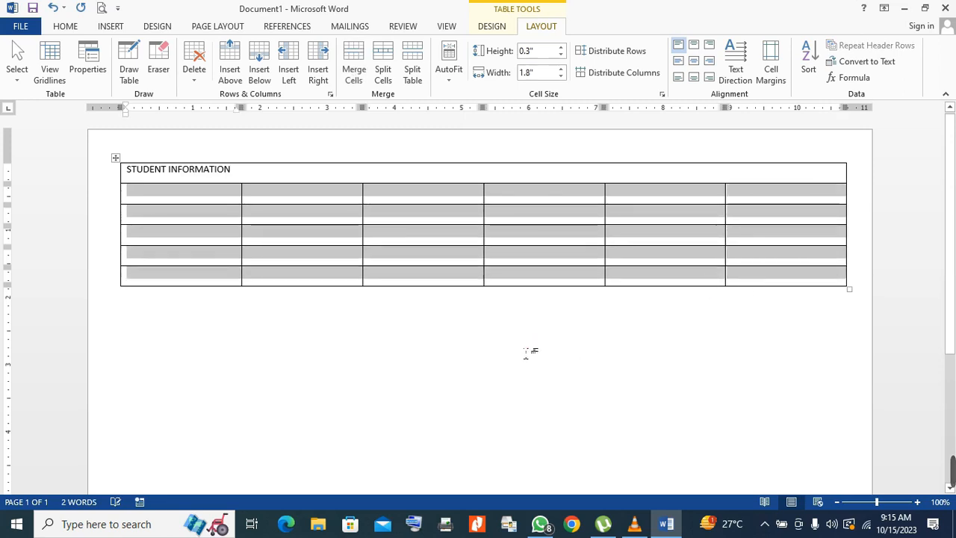
pyautogui.click(528, 348)
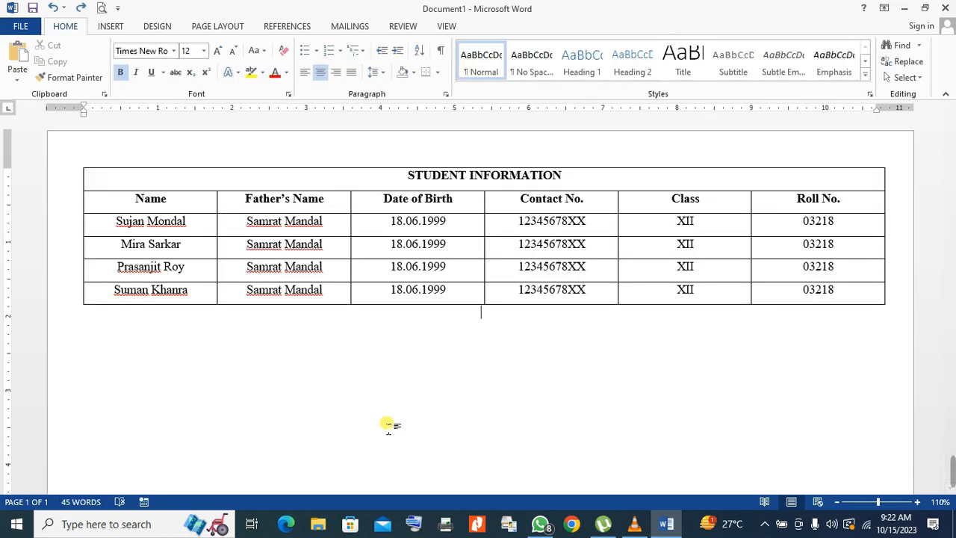
# Step: Insert a blank column to the left of the Father's Name column
pyautogui.click(246, 200)
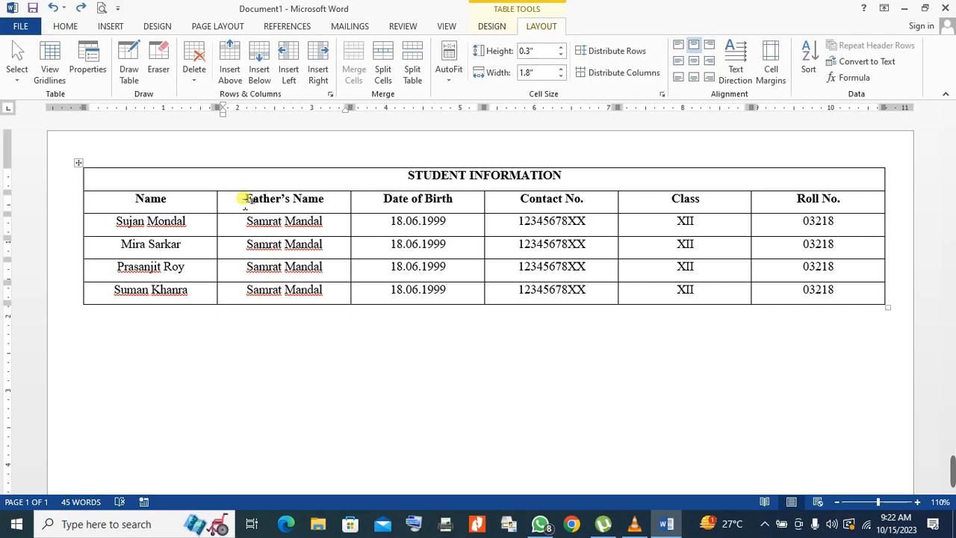
pyautogui.click(284, 332)
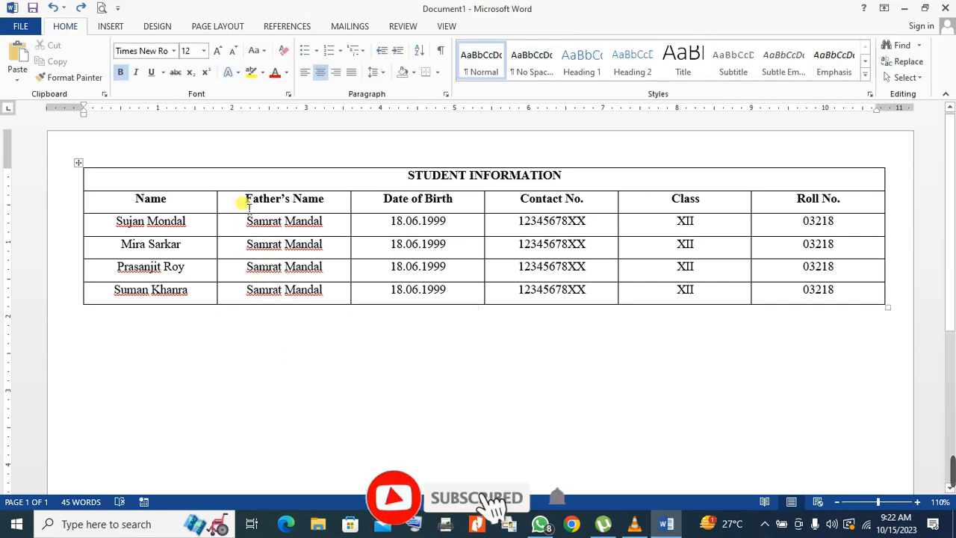
pyautogui.click(247, 199)
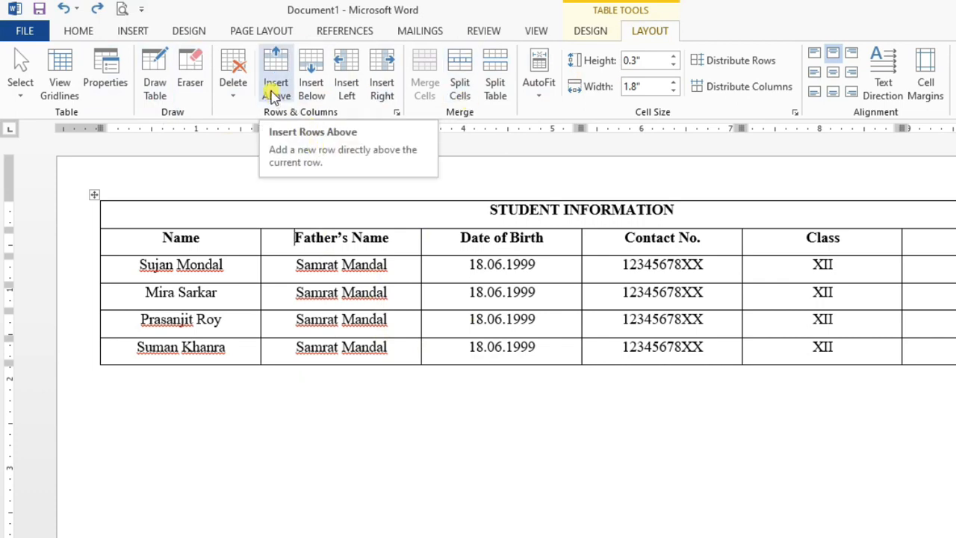
pyautogui.click(348, 72)
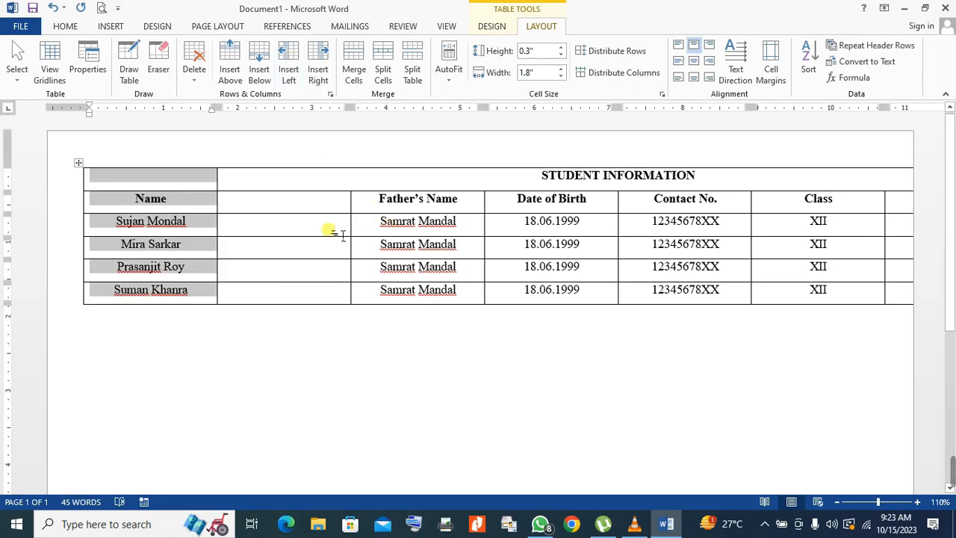
pyautogui.moveTo(274, 203); pyautogui.dragTo(268, 306)
pyautogui.click(326, 372)
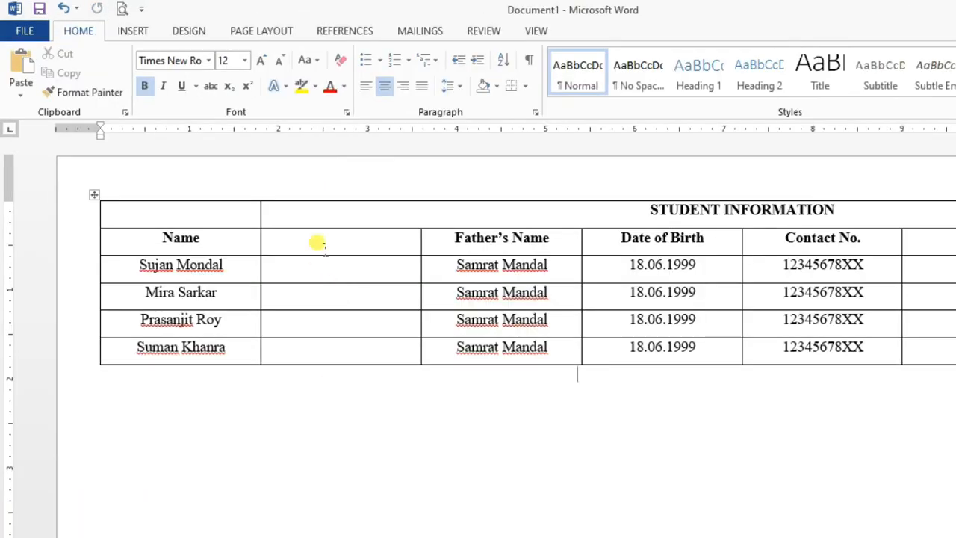
pyautogui.moveTo(263, 202); pyautogui.dragTo(271, 271)
pyautogui.moveTo(324, 325); pyautogui.dragTo(326, 366)
# Step: Insert a blank column to the right of the Father's Name column
pyautogui.click(560, 241)
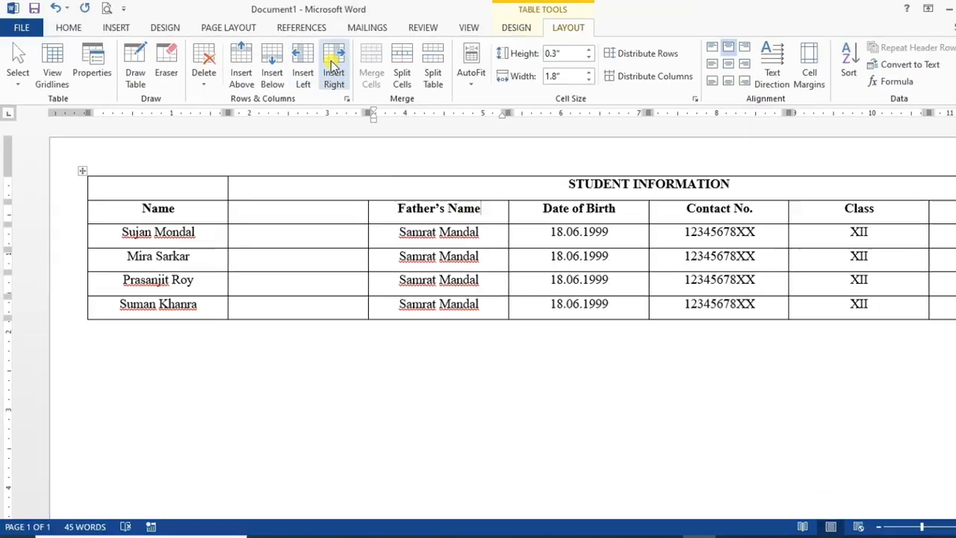
pyautogui.click(334, 64)
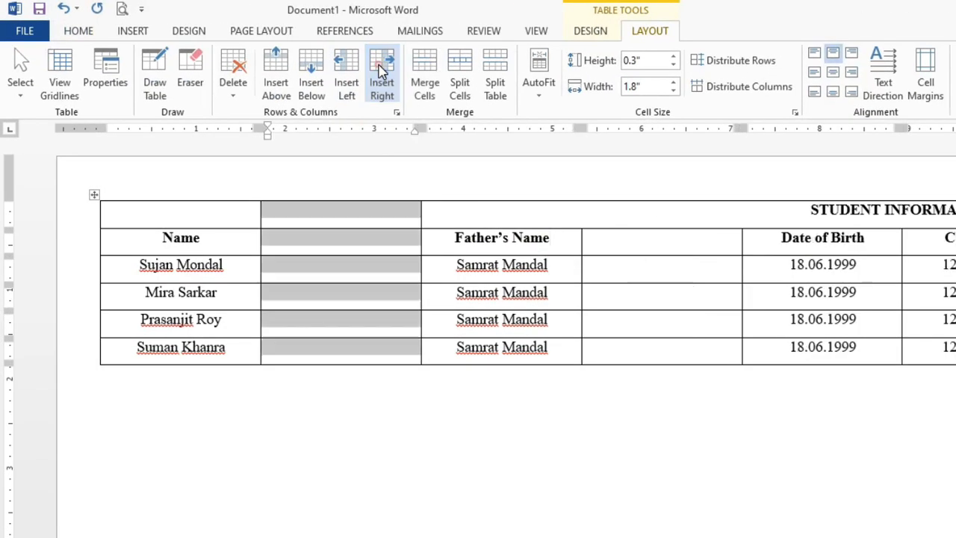
pyautogui.click(484, 403)
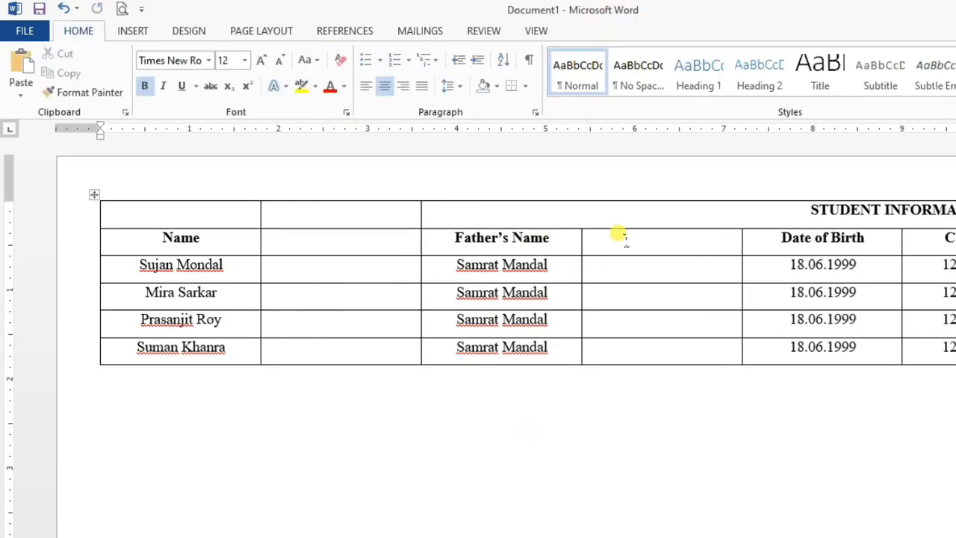
pyautogui.moveTo(626, 241); pyautogui.dragTo(627, 383)
pyautogui.click(699, 454)
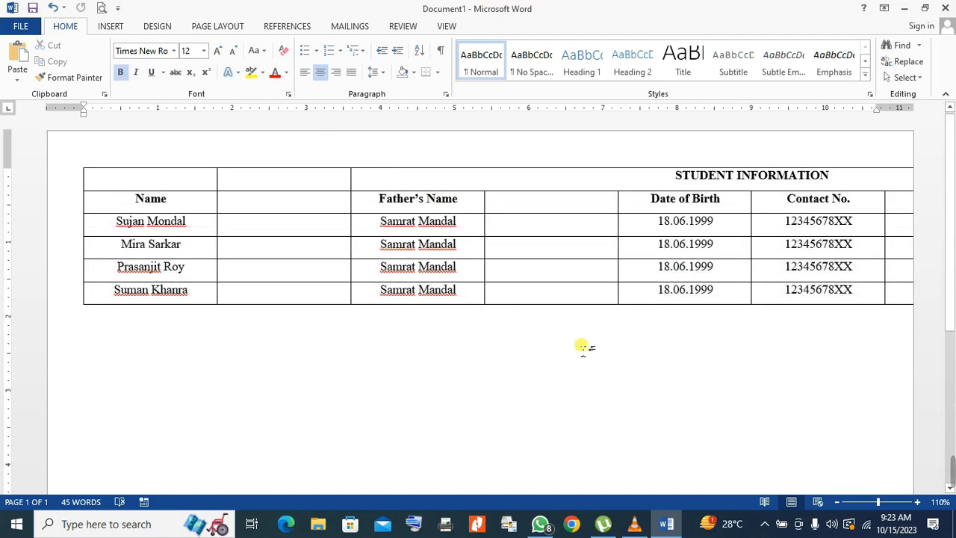
# Step: Insert a blank row above the column heading row, then undo that insertion
pyautogui.click(159, 198)
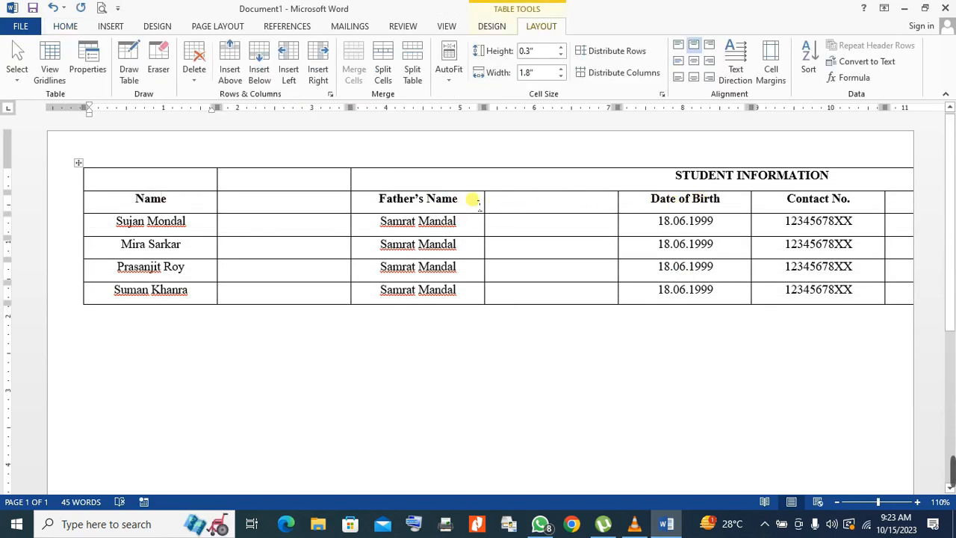
pyautogui.click(473, 200)
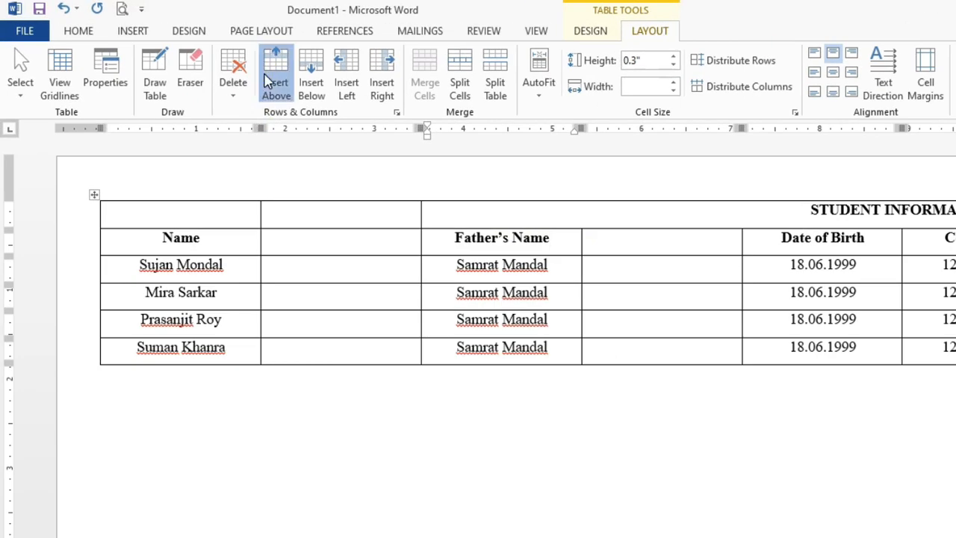
pyautogui.click(230, 71)
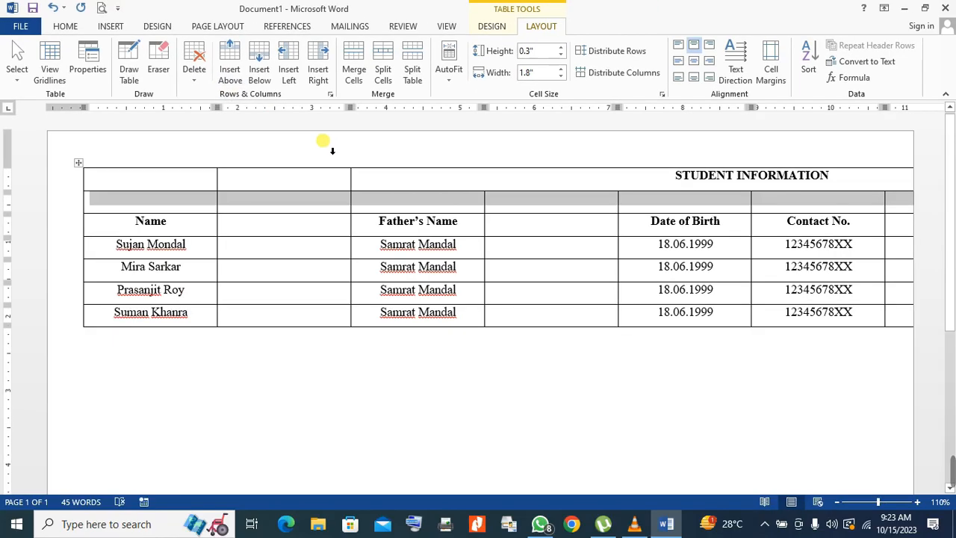
pyautogui.hotkey('ctrl', 'z')
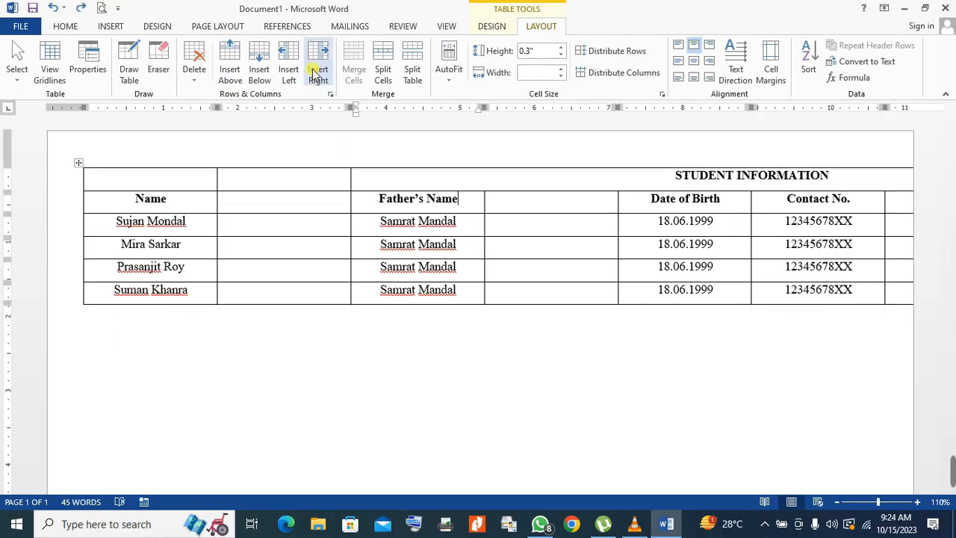
# Step: Insert a blank row below the column heading row, then undo all the added rows and columns
pyautogui.click(260, 71)
pyautogui.click(556, 427)
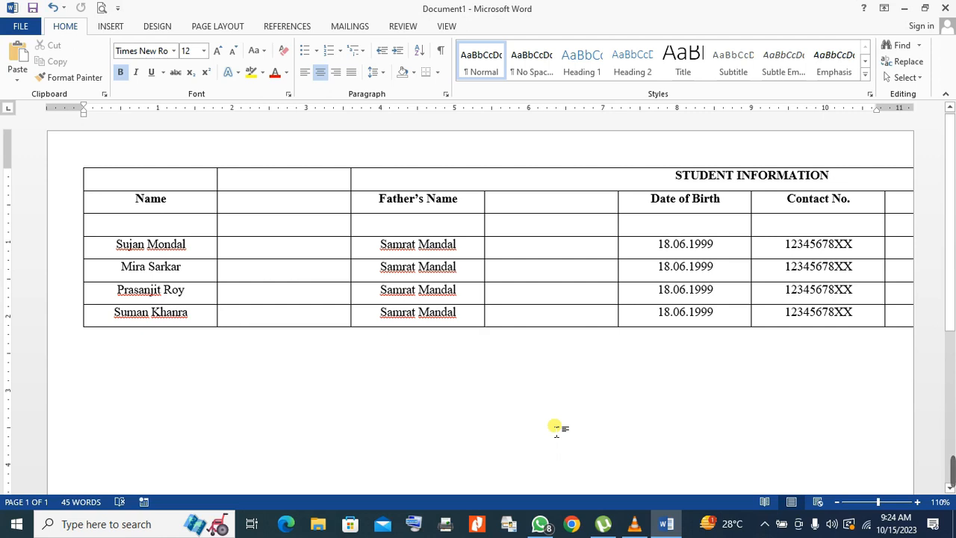
pyautogui.hotkey('ctrl', 'z')
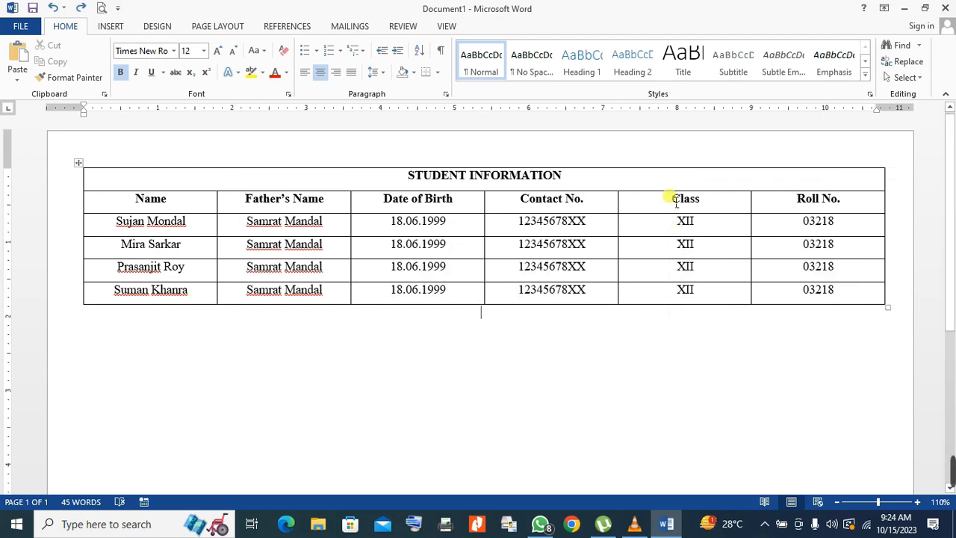
# Step: Clear the XII entries from the four cells below the Class heading
pyautogui.moveTo(674, 197); pyautogui.dragTo(672, 309)
pyautogui.click(668, 383)
pyautogui.moveTo(682, 228); pyautogui.dragTo(683, 301)
pyautogui.click(707, 297)
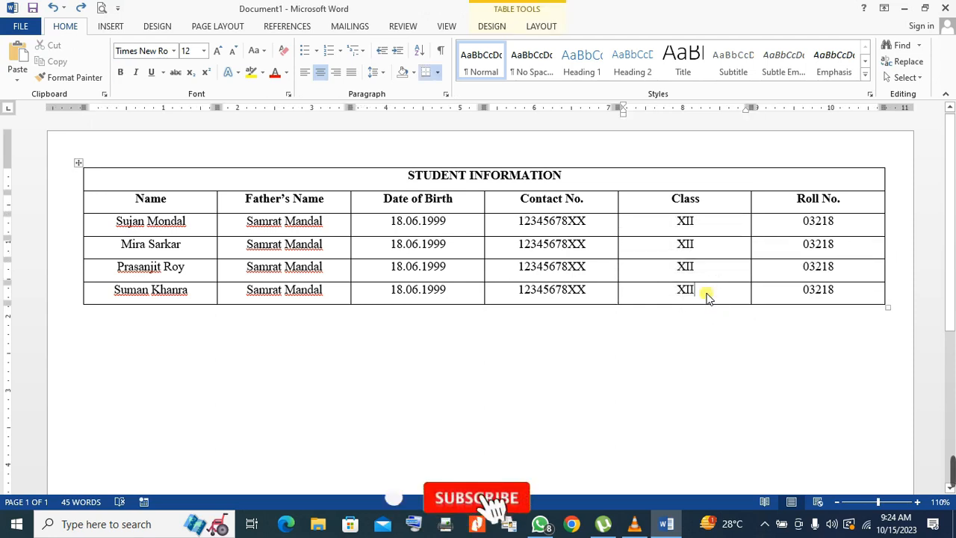
pyautogui.click(673, 318)
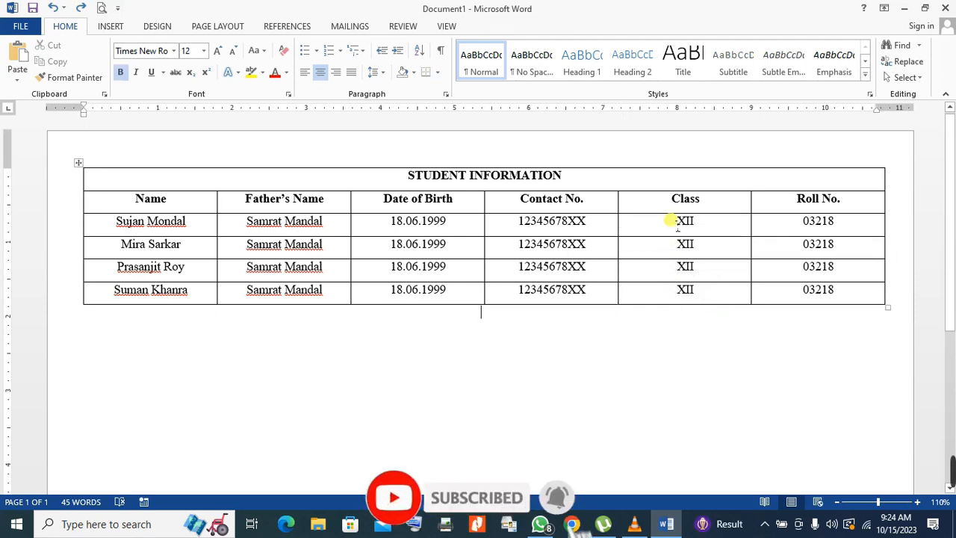
pyautogui.moveTo(669, 219); pyautogui.dragTo(686, 306)
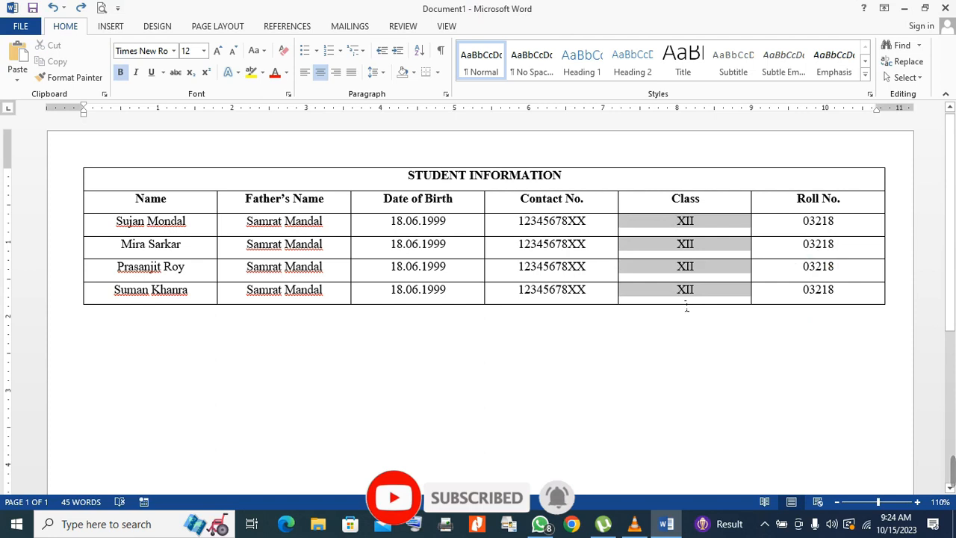
pyautogui.click(677, 367)
pyautogui.moveTo(667, 221); pyautogui.dragTo(678, 296)
pyautogui.press('Delete')
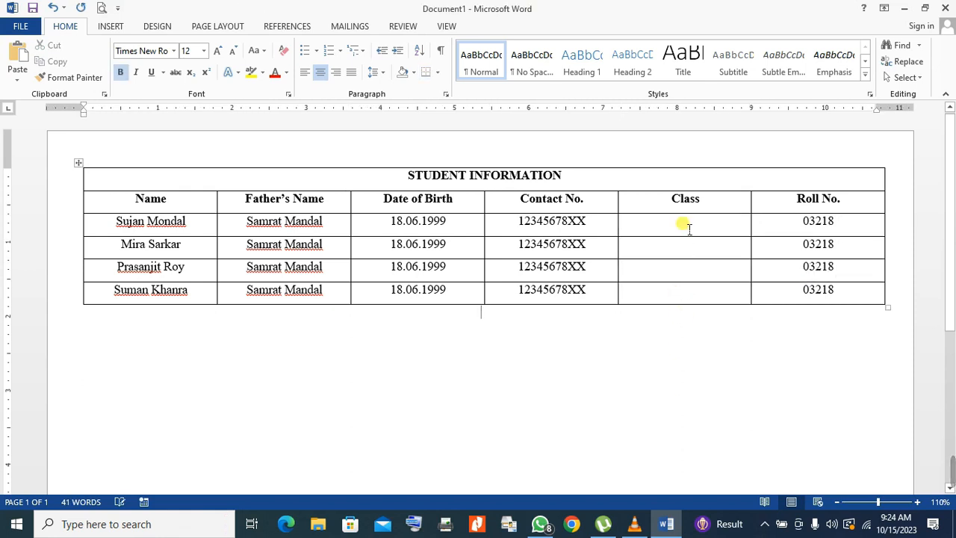
# Step: Merge the four empty cells below the Class heading into one and enter XII in it
pyautogui.moveTo(683, 222); pyautogui.dragTo(682, 294)
pyautogui.click(542, 26)
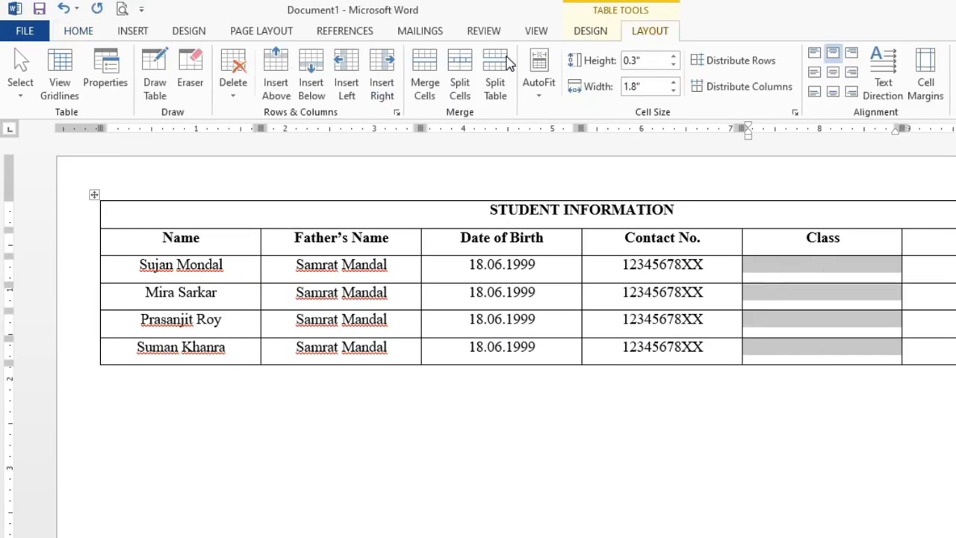
pyautogui.click(422, 85)
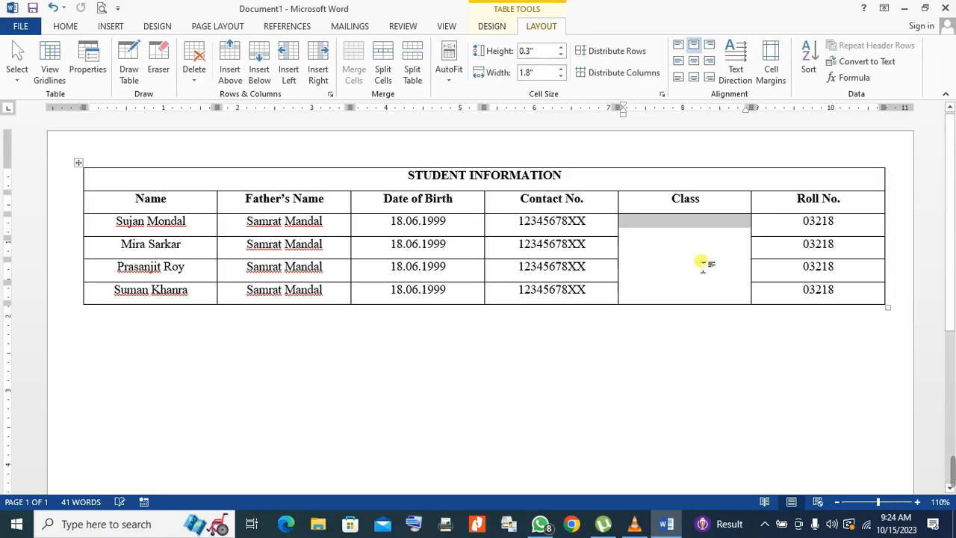
pyautogui.write('XII')
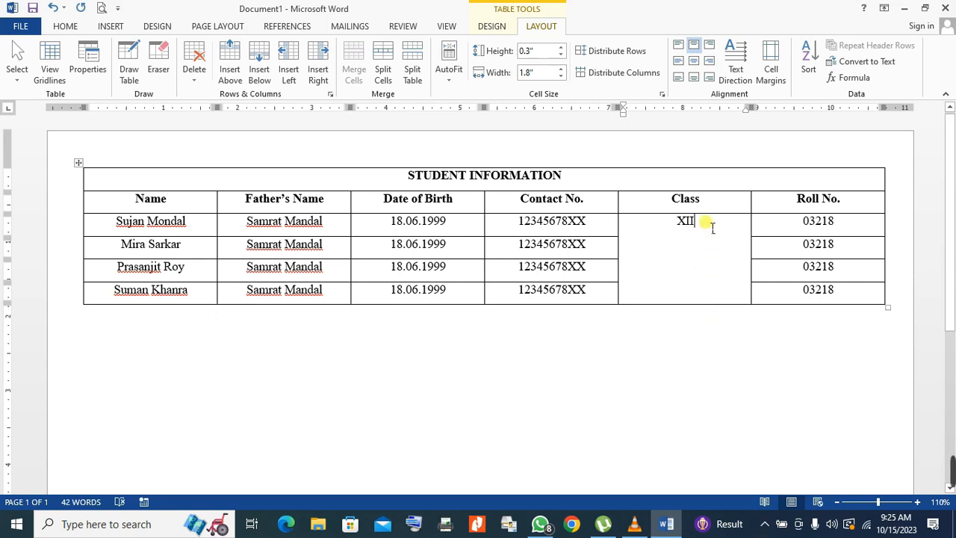
# Step: Make the XII text in the merged Class cell bold and set its font size to 36
pyautogui.click(687, 263)
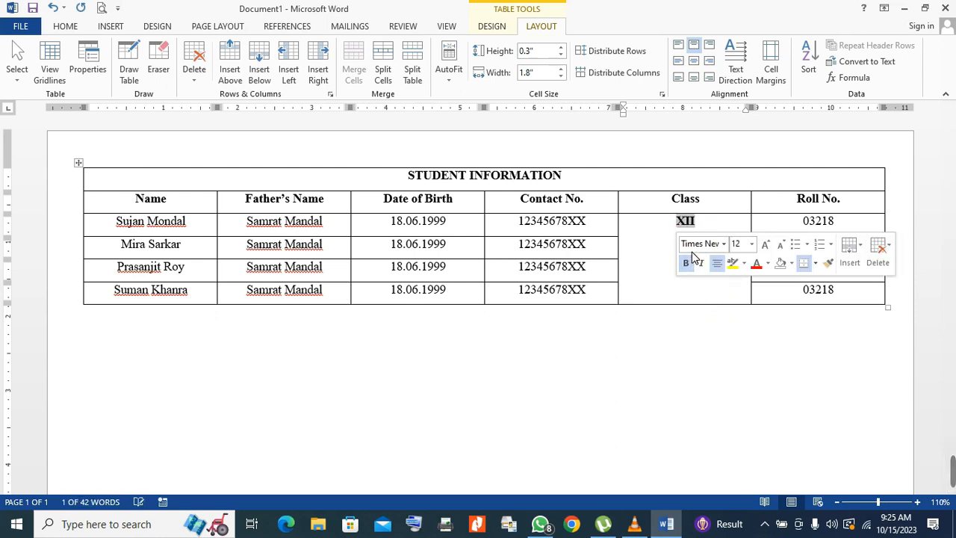
pyautogui.click(689, 230)
pyautogui.doubleClick(680, 223)
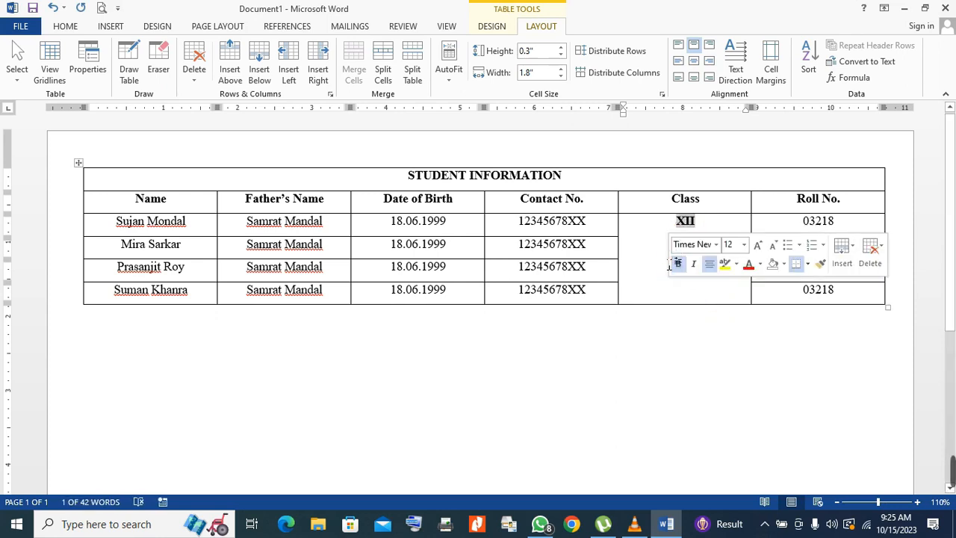
pyautogui.click(722, 228)
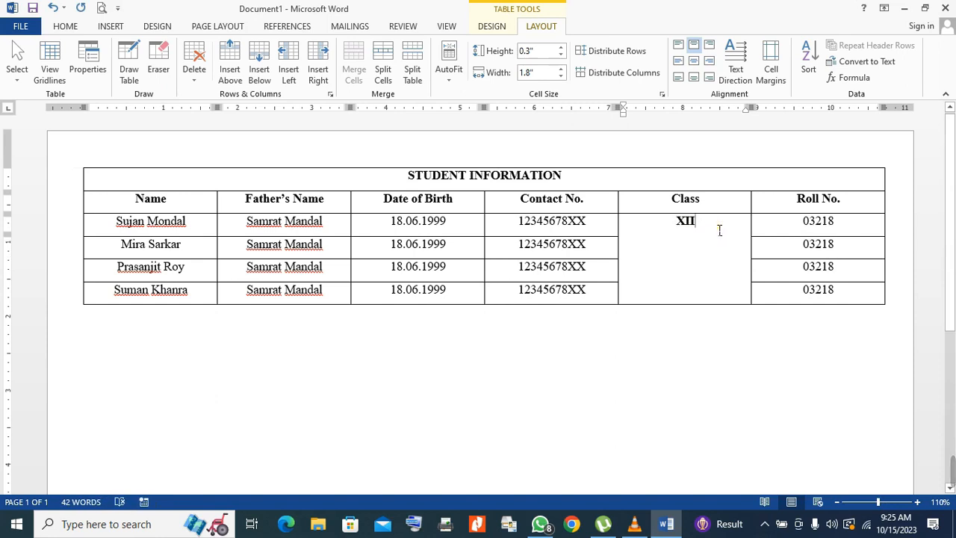
pyautogui.click(739, 242)
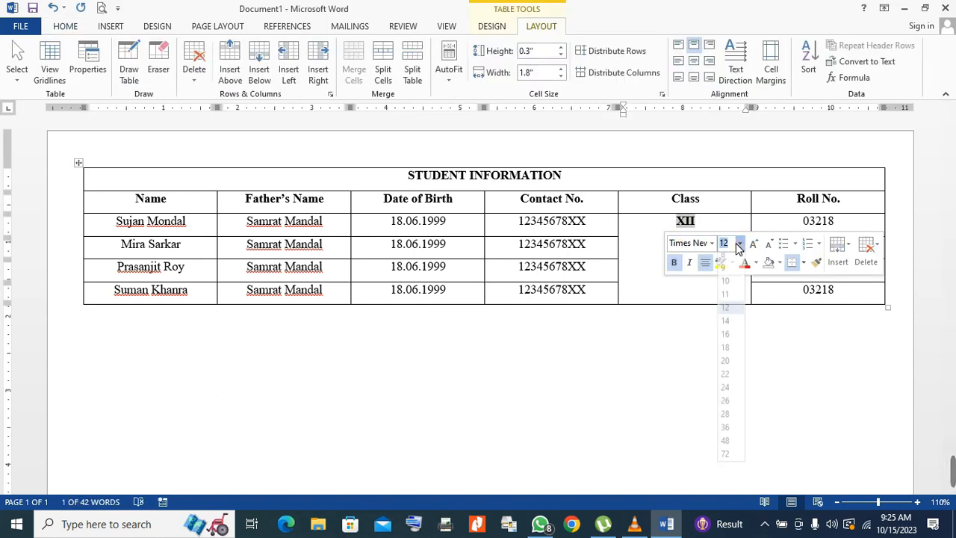
pyautogui.click(724, 431)
pyautogui.click(724, 432)
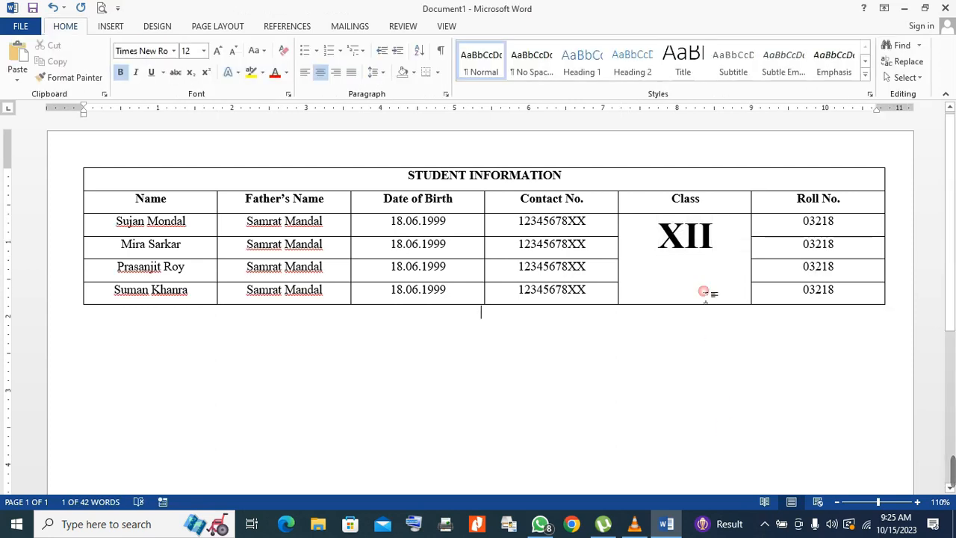
# Step: Cycle the XII text in the merged Class cell through the vertical text directions and back to horizontal
pyautogui.moveTo(660, 239); pyautogui.dragTo(710, 250)
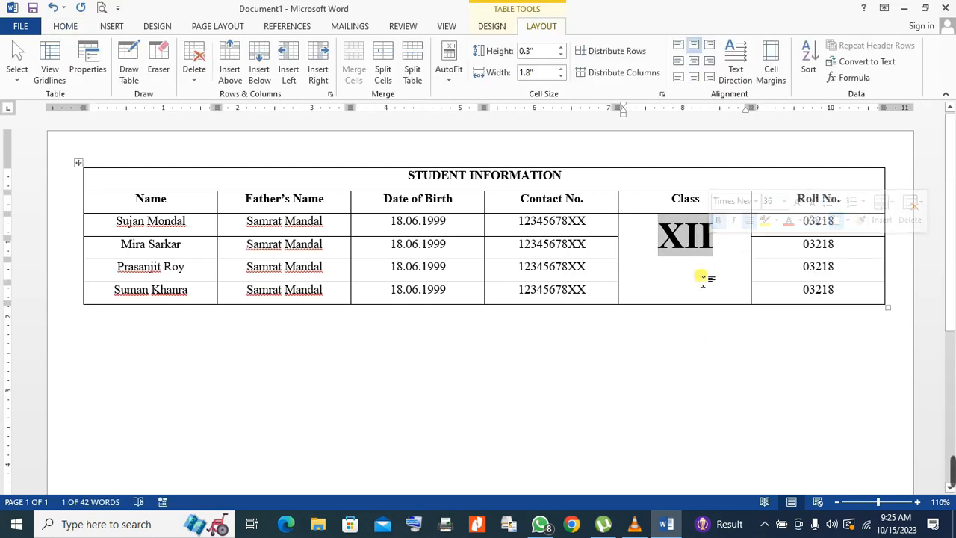
pyautogui.click(716, 247)
pyautogui.click(713, 243)
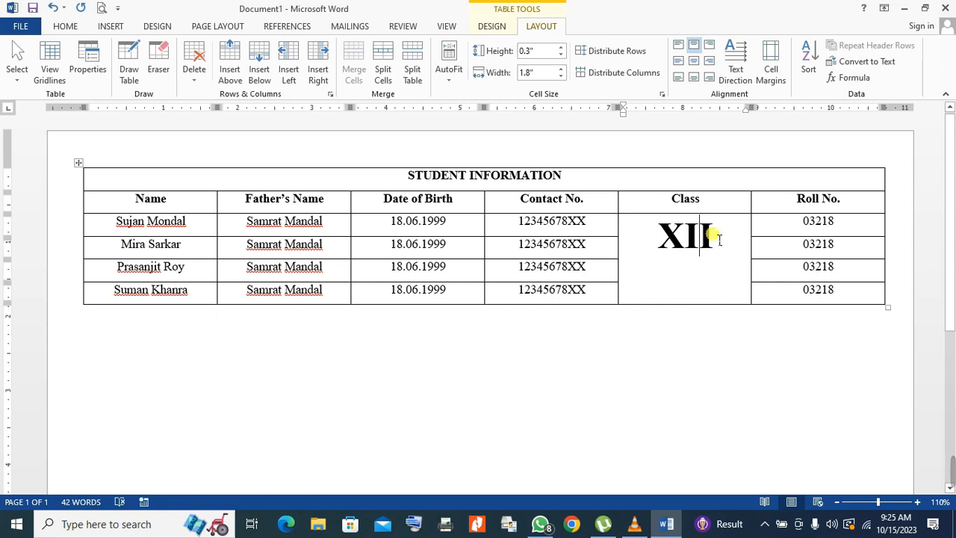
pyautogui.moveTo(715, 238); pyautogui.dragTo(657, 239)
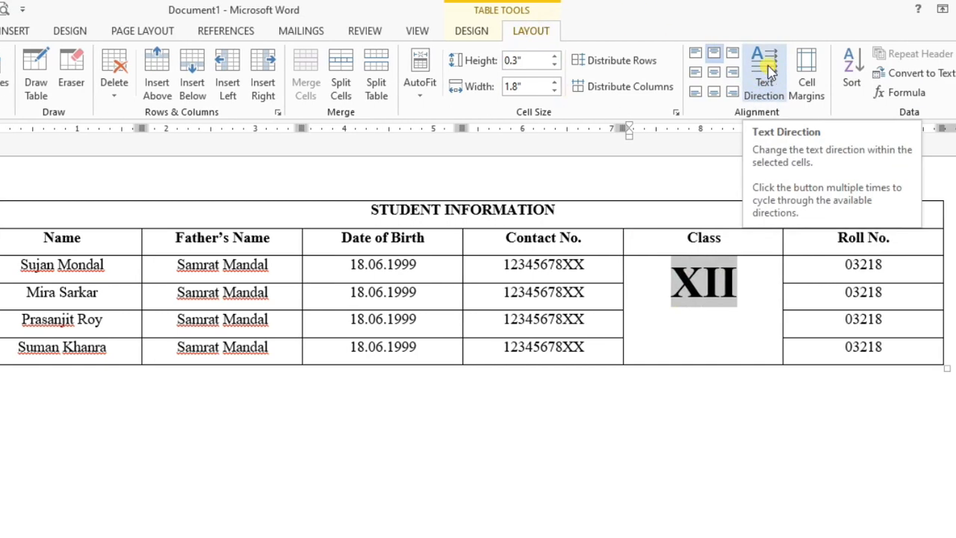
pyautogui.click(770, 69)
pyautogui.click(770, 70)
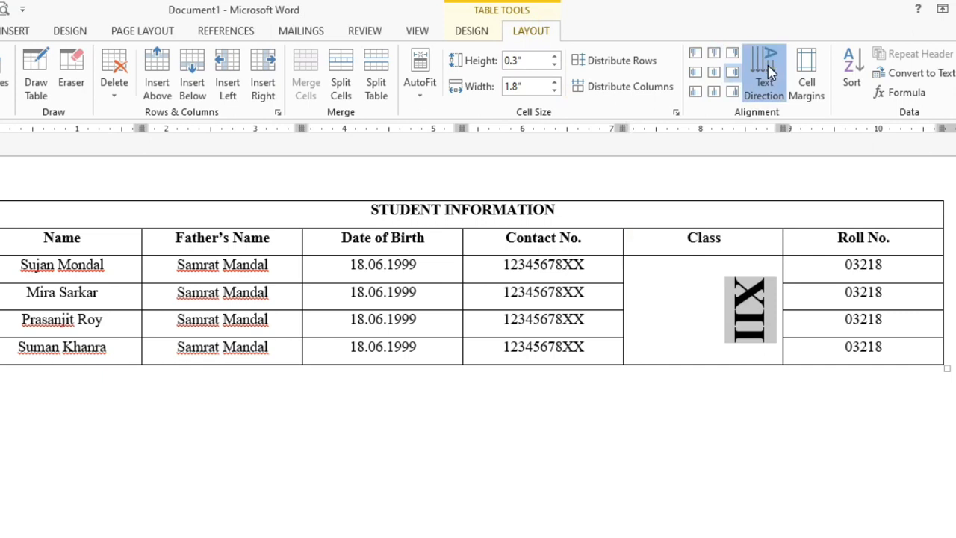
pyautogui.click(770, 70)
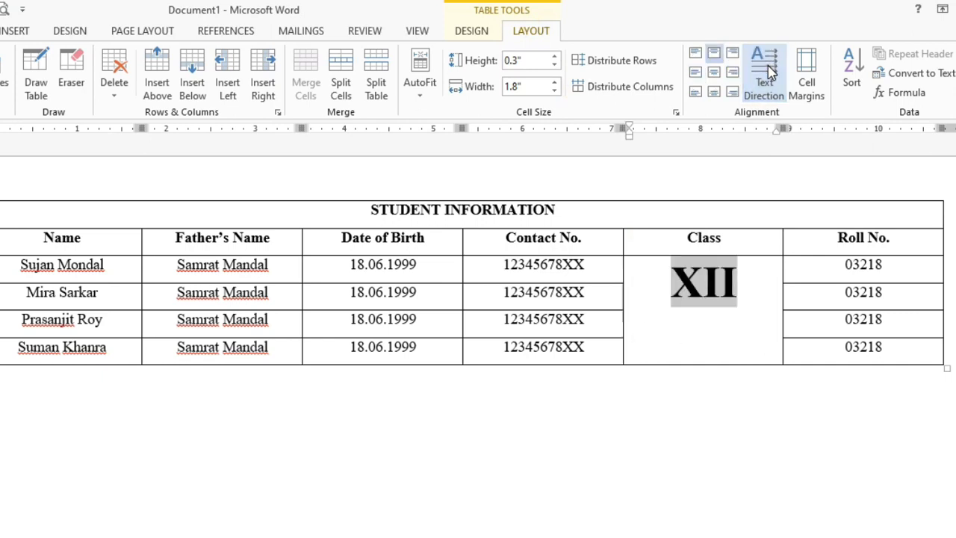
# Step: Rotate the XII text in the merged Class cell through the available text directions again, ending on horizontal
pyautogui.click(769, 69)
pyautogui.click(770, 70)
pyautogui.click(770, 70)
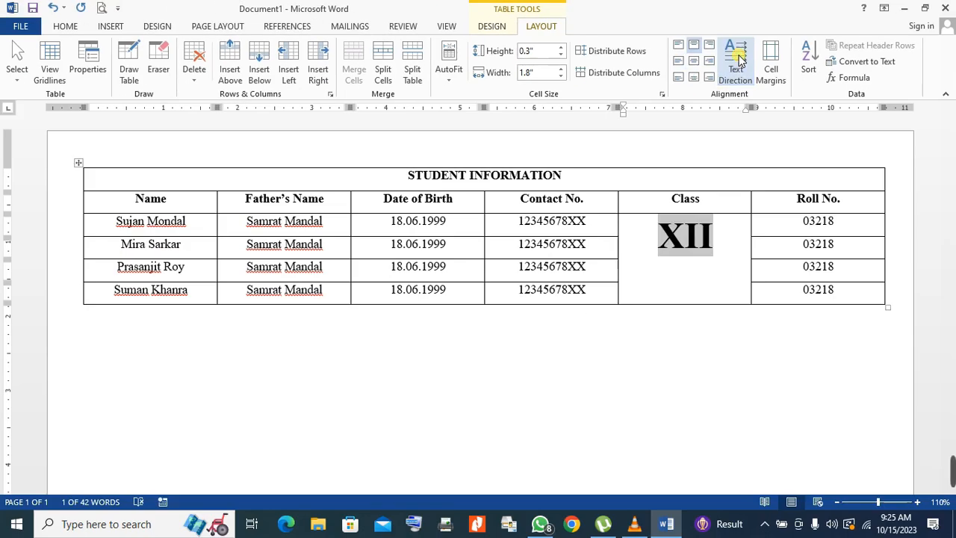
pyautogui.click(738, 59)
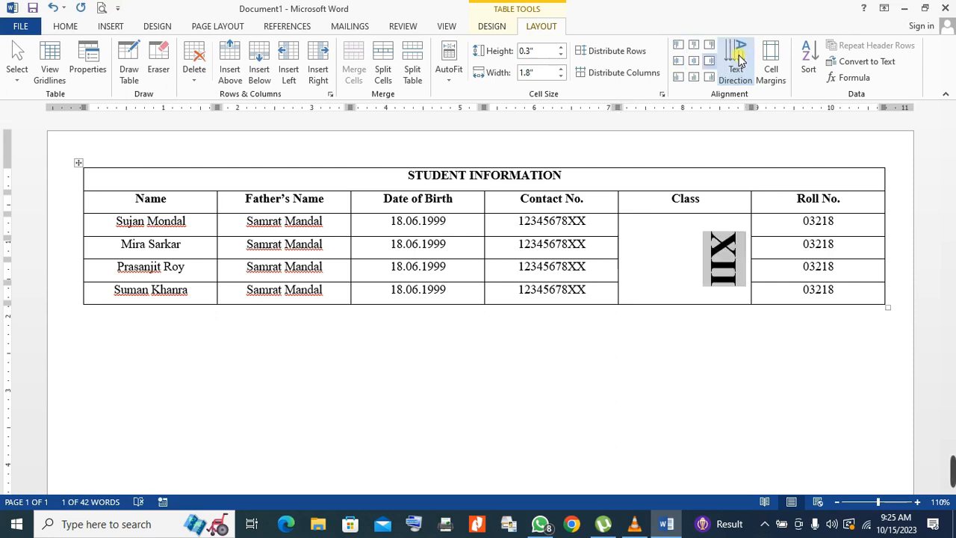
pyautogui.click(738, 59)
pyautogui.click(738, 59)
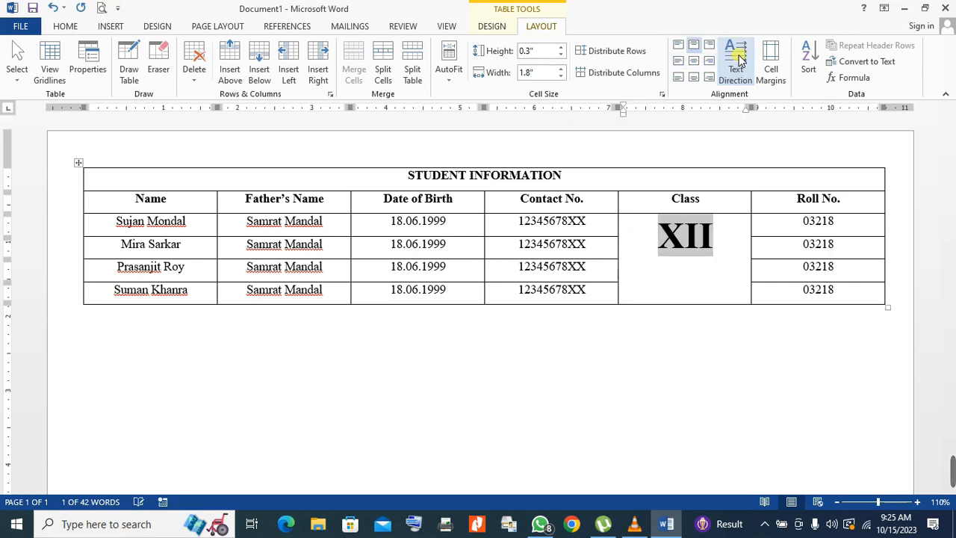
pyautogui.click(413, 325)
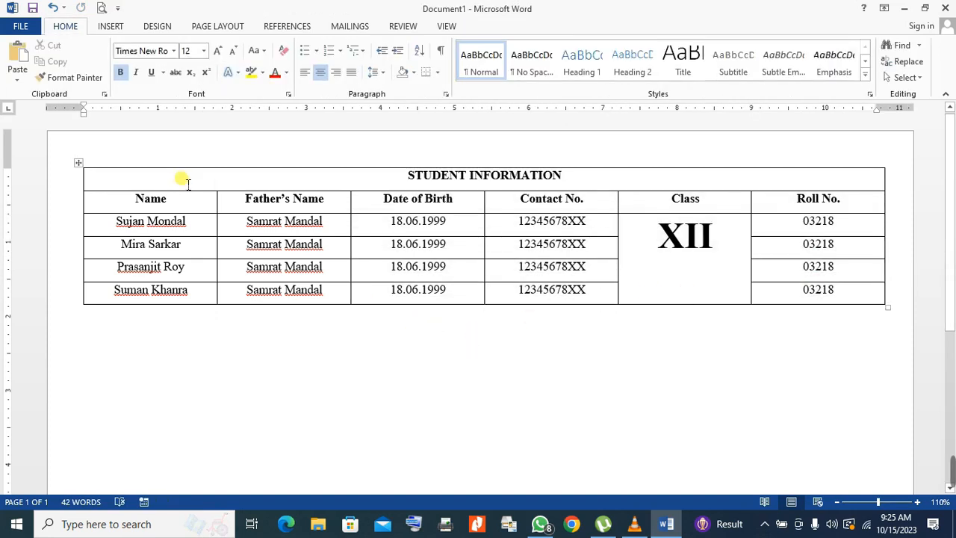
# Step: Set the vertical alignment of all cells in the STUDENT INFORMATION table to Center
pyautogui.moveTo(183, 181)
pyautogui.mouseDown()
pyautogui.moveTo(194, 235)
pyautogui.moveTo(317, 299)
pyautogui.moveTo(751, 299)
pyautogui.moveTo(847, 316)
pyautogui.mouseUp()
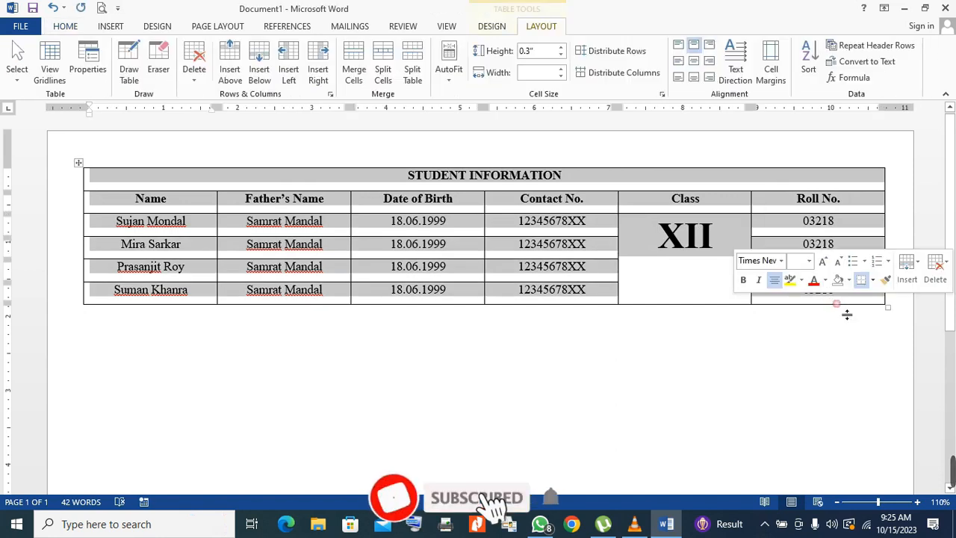
pyautogui.rightClick(564, 271)
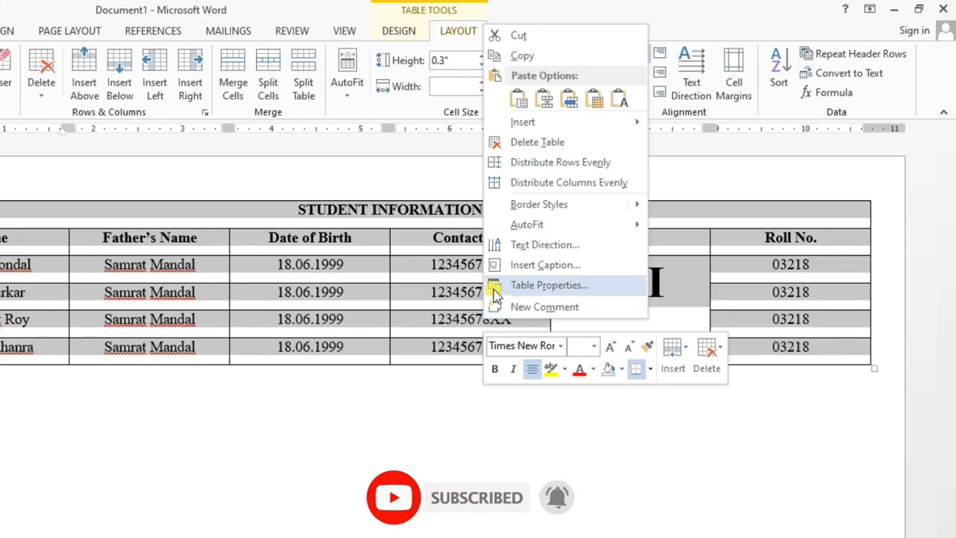
pyautogui.click(536, 291)
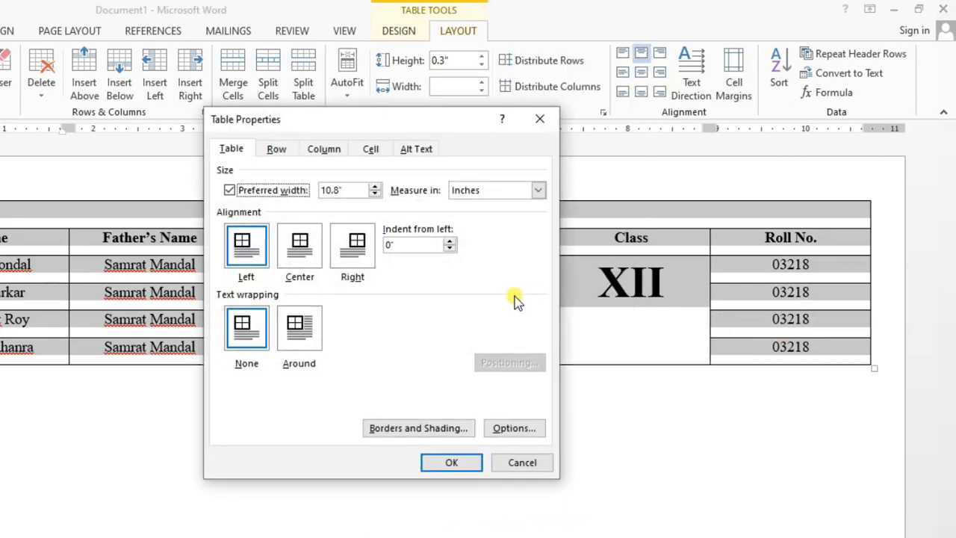
pyautogui.click(371, 152)
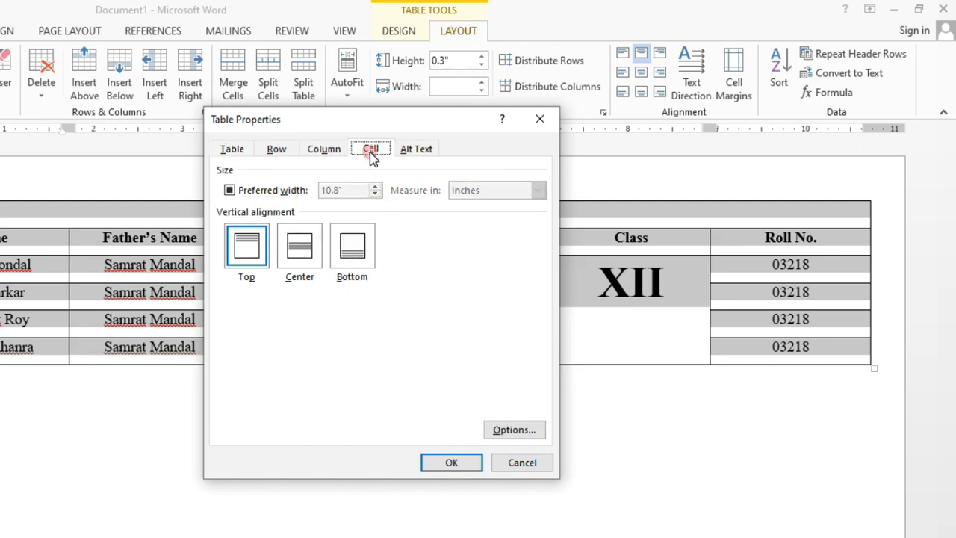
pyautogui.click(299, 254)
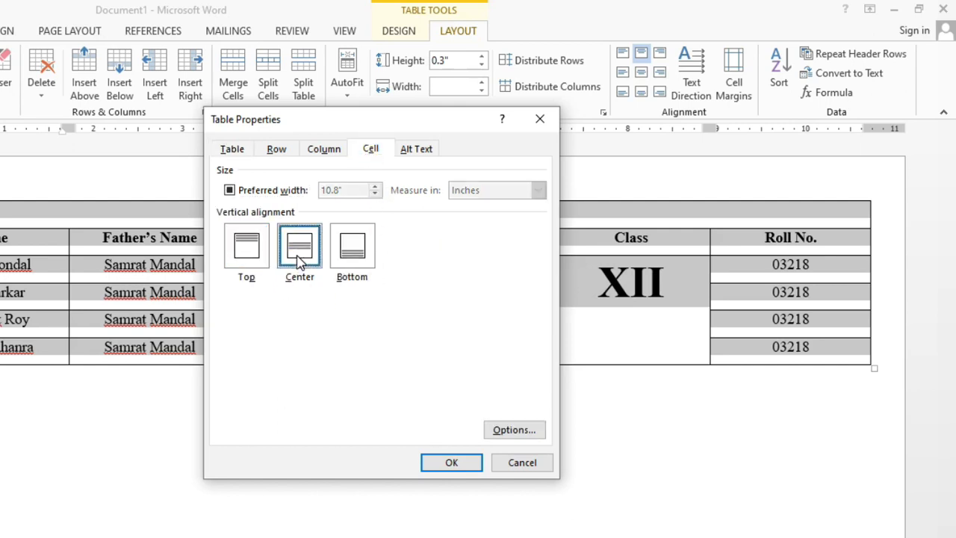
pyautogui.click(453, 463)
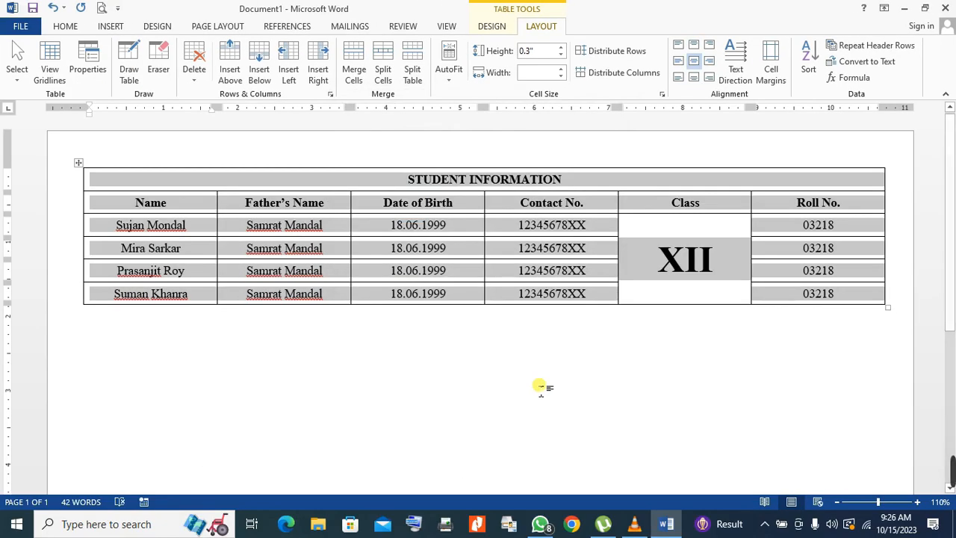
pyautogui.click(539, 273)
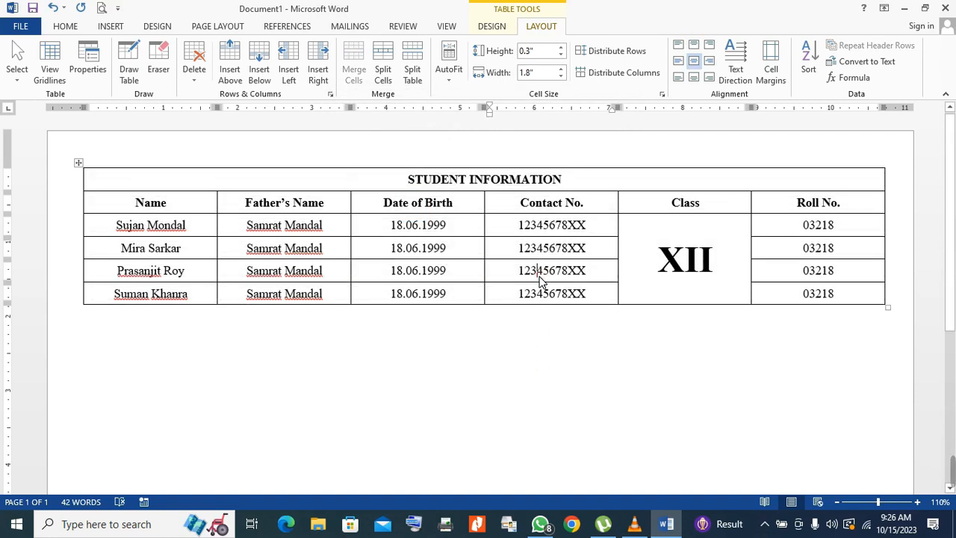
# Step: Cycle the vertically centred XII text through the vertical text directions and return it to horizontal
pyautogui.moveTo(659, 262); pyautogui.dragTo(715, 269)
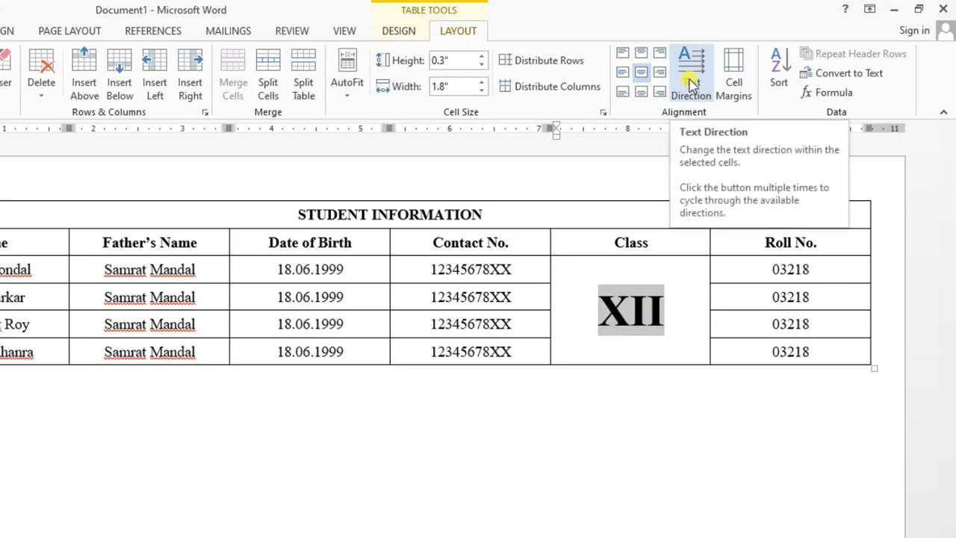
pyautogui.click(733, 70)
pyautogui.click(691, 84)
pyautogui.click(690, 82)
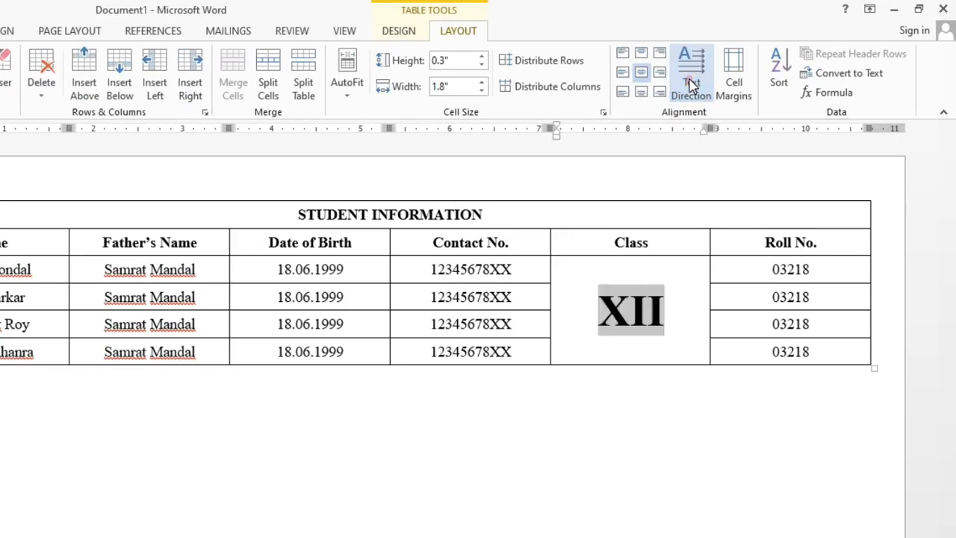
pyautogui.click(735, 69)
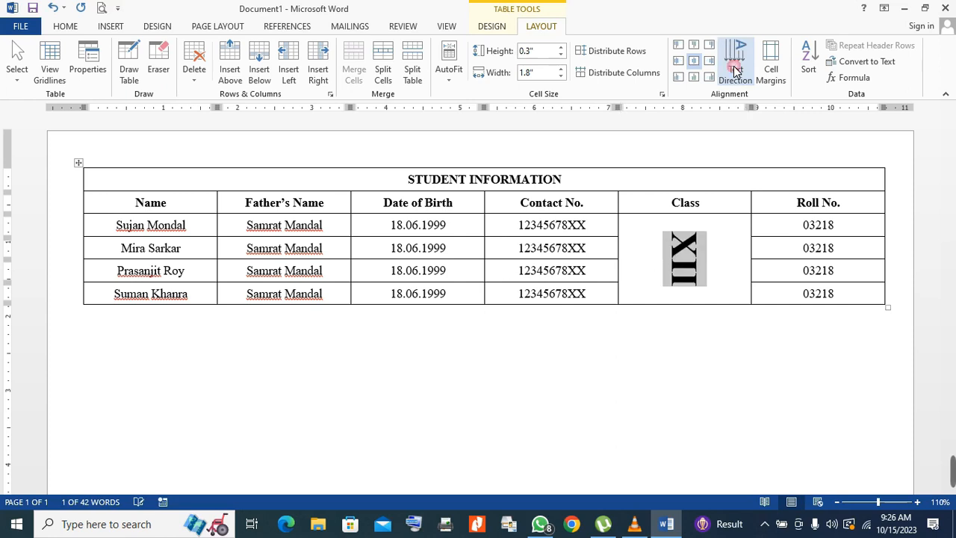
pyautogui.click(735, 70)
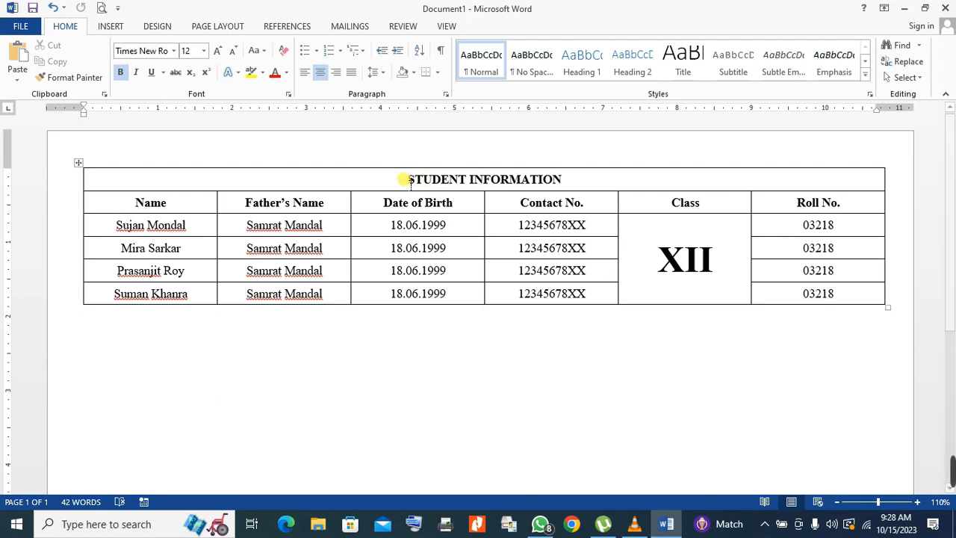
# Step: Apply a gold grid table style with a solid gold header row and banded rows to the whole table
pyautogui.click(79, 163)
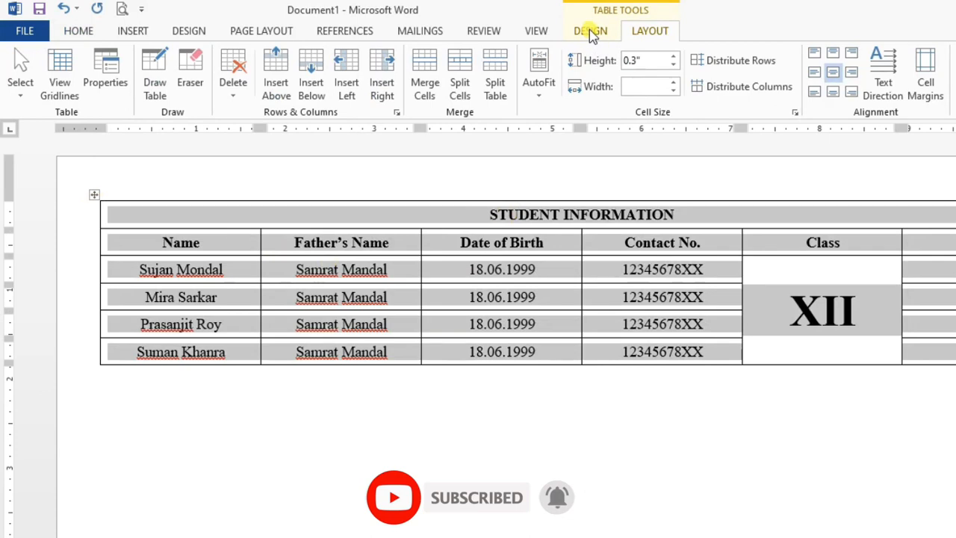
pyautogui.click(590, 32)
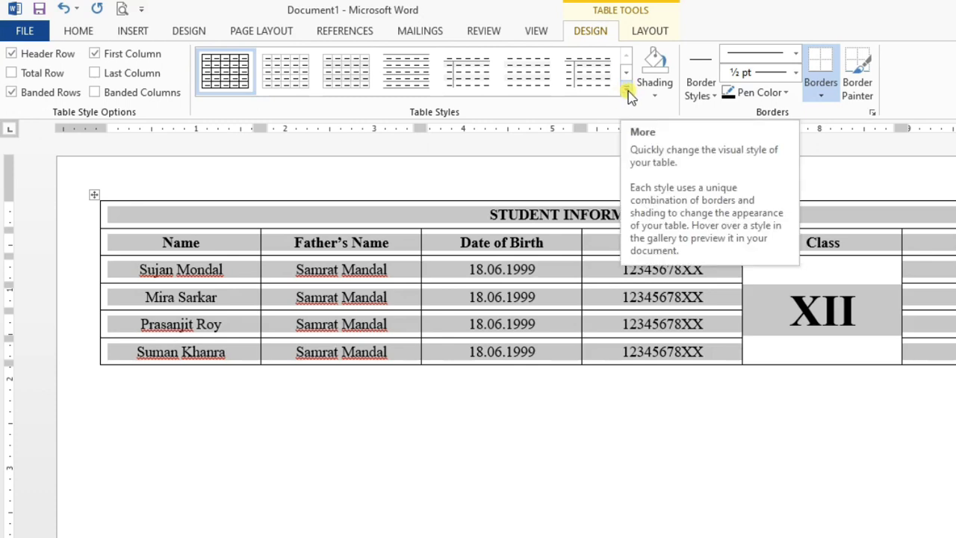
pyautogui.click(627, 90)
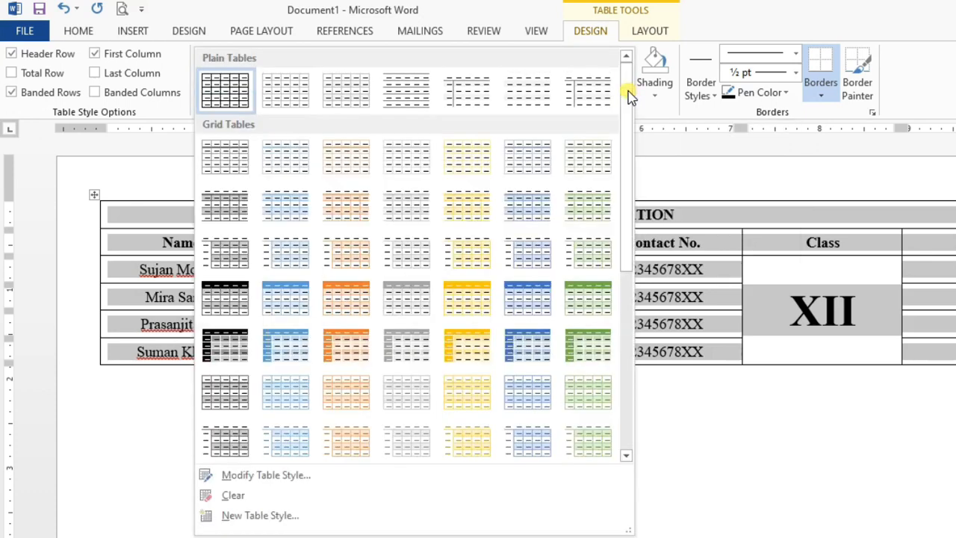
pyautogui.moveTo(627, 89); pyautogui.dragTo(619, 177)
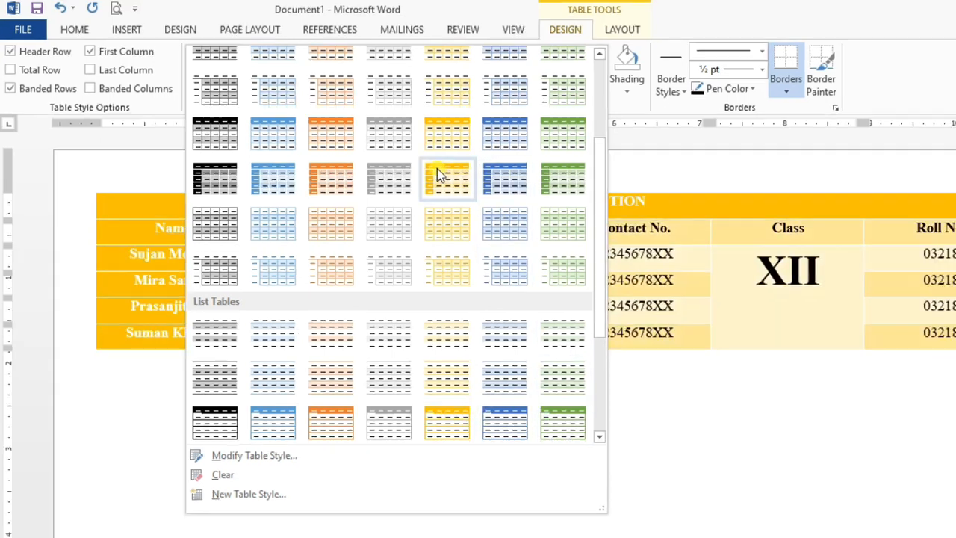
pyautogui.click(471, 187)
pyautogui.click(522, 398)
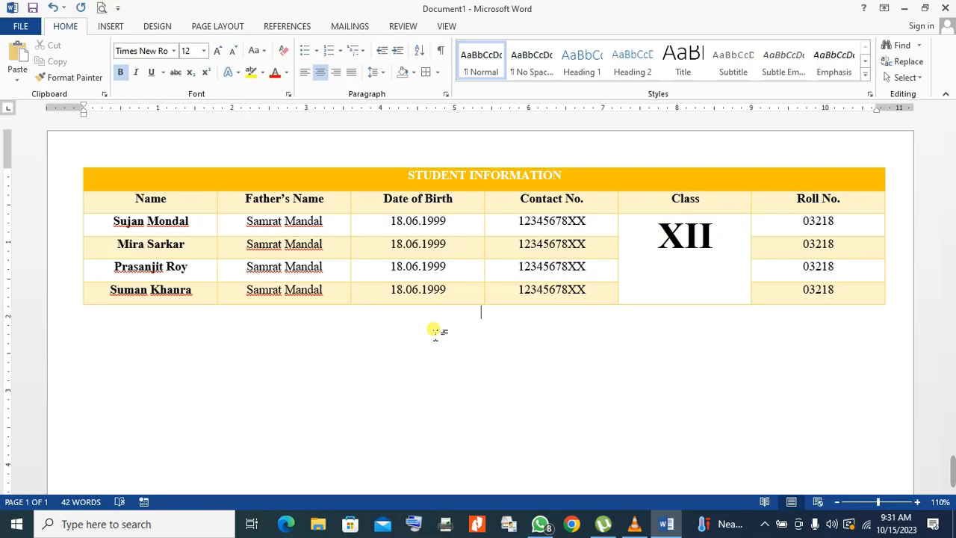